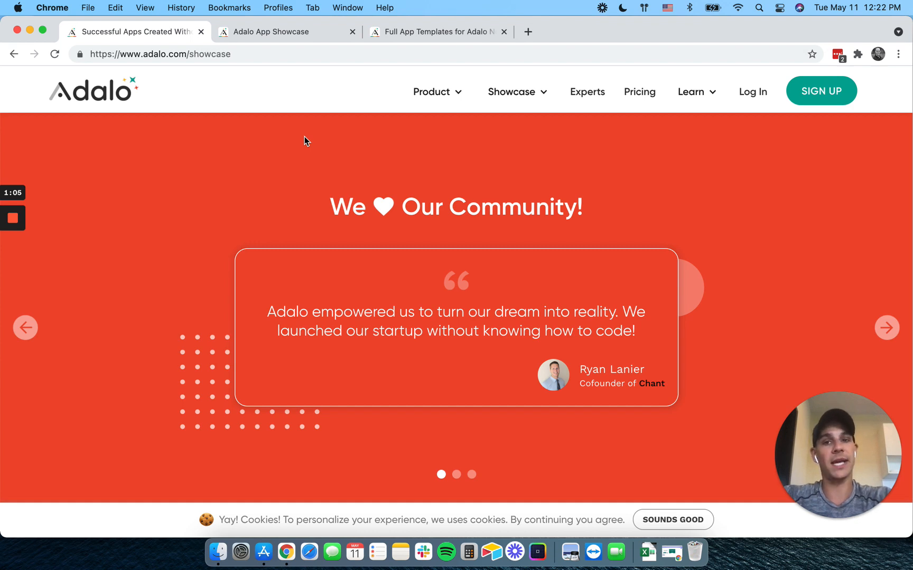
{"action": "scroll", "coordinate": [302, 259], "scroll_direction": "down", "scroll_amount": 3}
{"action": "scroll", "coordinate": [302, 259], "scroll_direction": "down", "scroll_amount": 8}
{"action": "scroll", "coordinate": [300, 259], "scroll_direction": "down", "scroll_amount": 3}
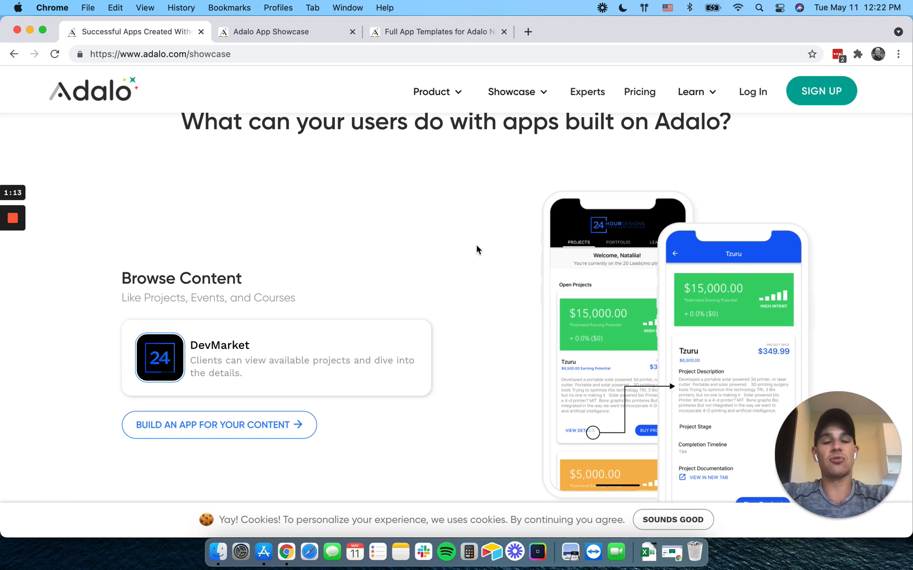
{"action": "scroll", "coordinate": [477, 249], "scroll_direction": "down", "scroll_amount": 3}
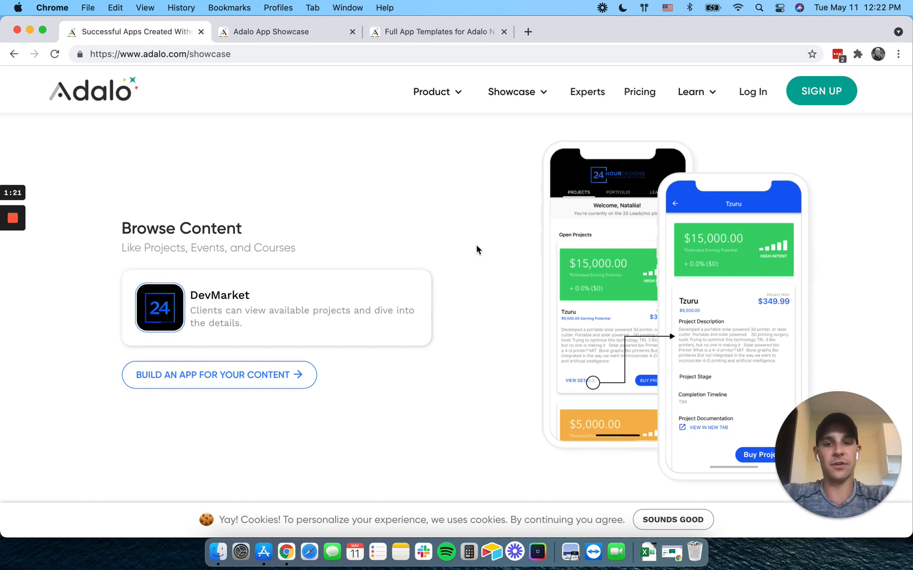
{"action": "scroll", "coordinate": [477, 250], "scroll_direction": "down", "scroll_amount": 3}
- Highlight and clear the words 'Projects' and 'Content' in the Browse Content headings
{"action": "double_click", "coordinate": [167, 206]}
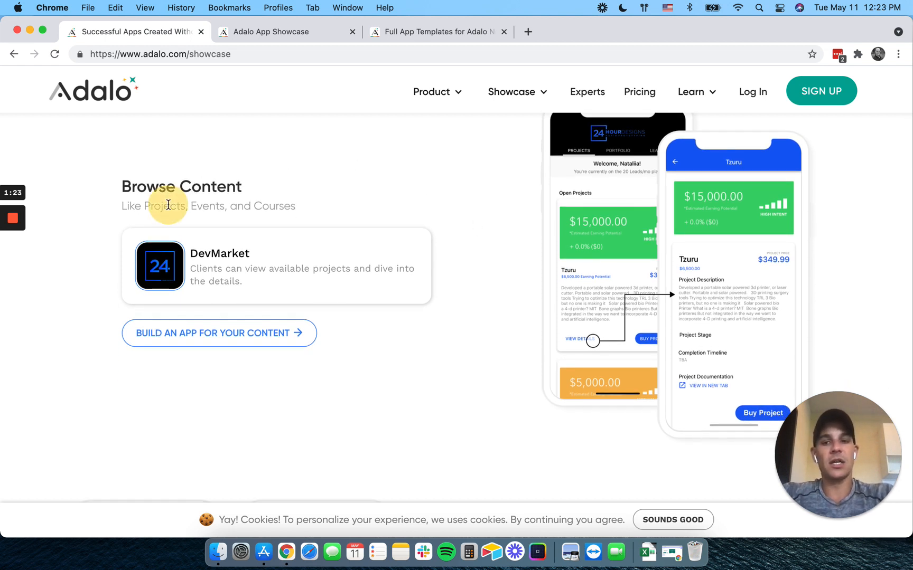
{"action": "left_click", "coordinate": [201, 187]}
{"action": "double_click", "coordinate": [201, 186]}
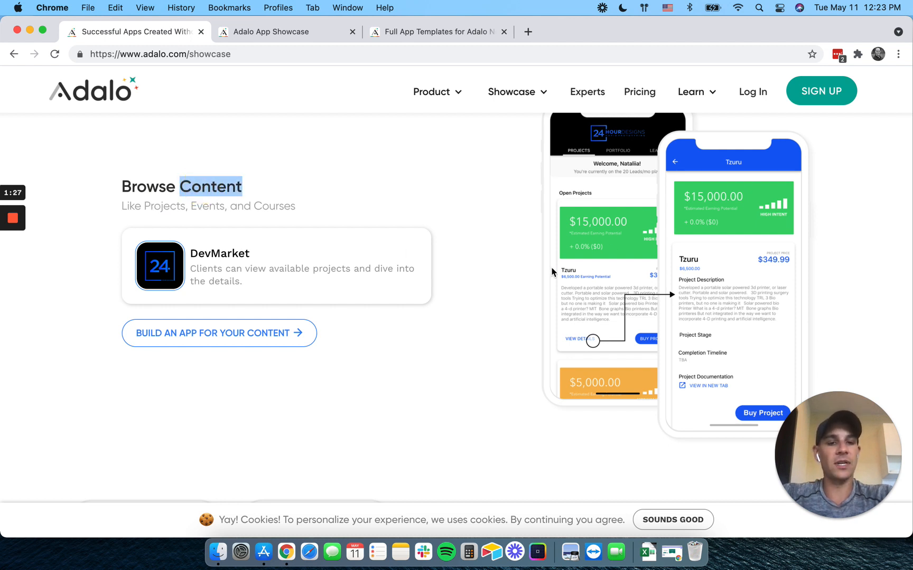
{"action": "left_click", "coordinate": [466, 224]}
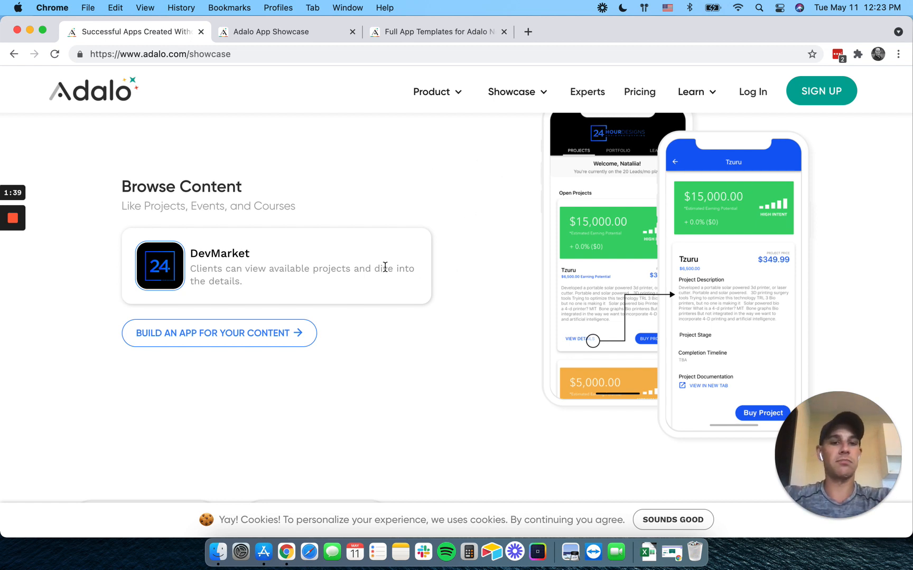
{"action": "scroll", "coordinate": [384, 267], "scroll_direction": "down", "scroll_amount": 8}
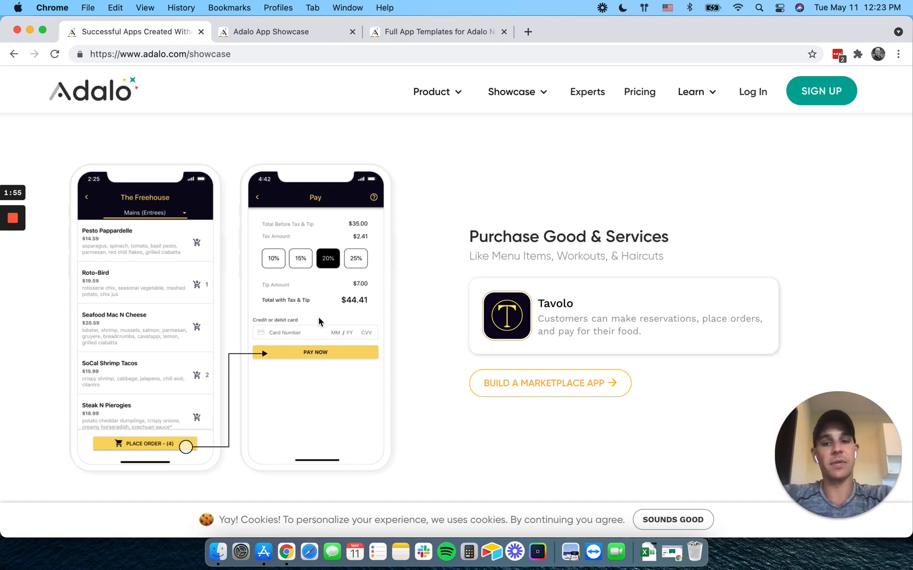
{"action": "scroll", "coordinate": [319, 322], "scroll_direction": "down", "scroll_amount": 5}
{"action": "scroll", "coordinate": [319, 321], "scroll_direction": "down", "scroll_amount": 3}
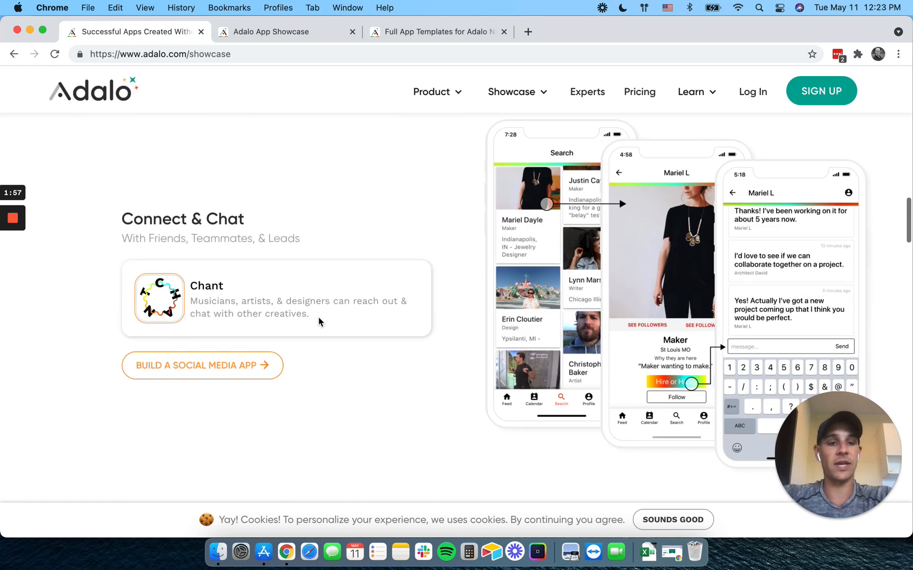
{"action": "scroll", "coordinate": [319, 321], "scroll_direction": "down", "scroll_amount": 2}
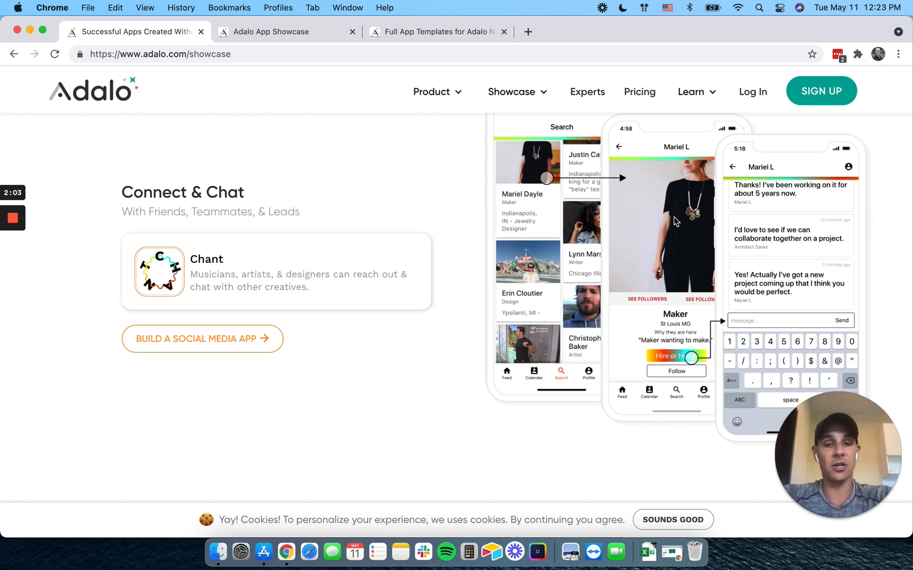
{"action": "scroll", "coordinate": [673, 221], "scroll_direction": "down", "scroll_amount": 3}
{"action": "scroll", "coordinate": [673, 221], "scroll_direction": "down", "scroll_amount": 2}
{"action": "scroll", "coordinate": [673, 222], "scroll_direction": "down", "scroll_amount": 4}
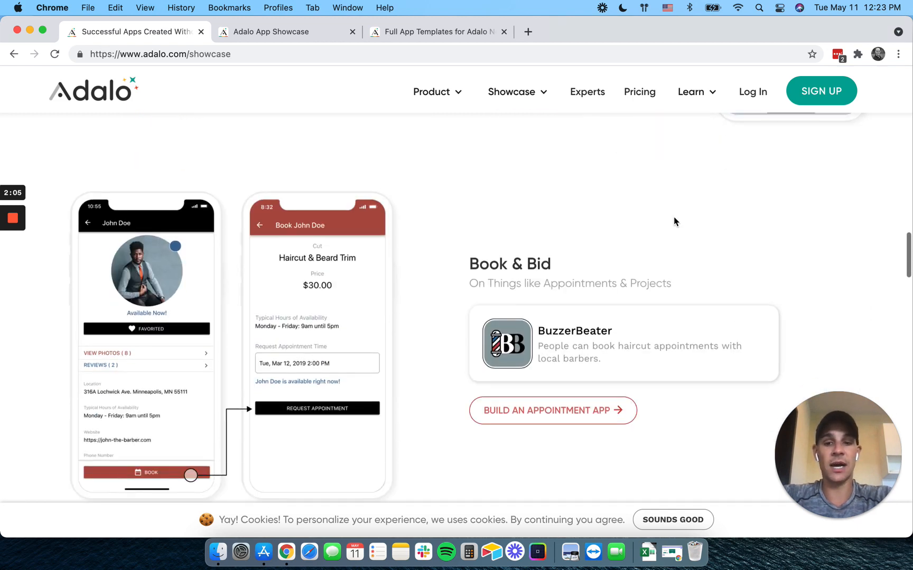
{"action": "scroll", "coordinate": [673, 220], "scroll_direction": "down", "scroll_amount": 3}
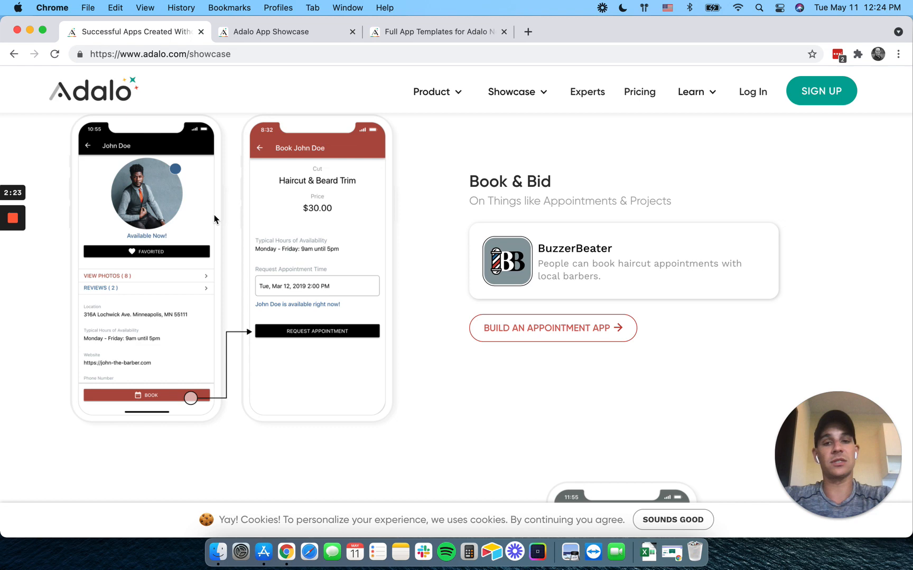
{"action": "scroll", "coordinate": [216, 219], "scroll_direction": "down", "scroll_amount": 5}
{"action": "scroll", "coordinate": [216, 219], "scroll_direction": "down", "scroll_amount": 5}
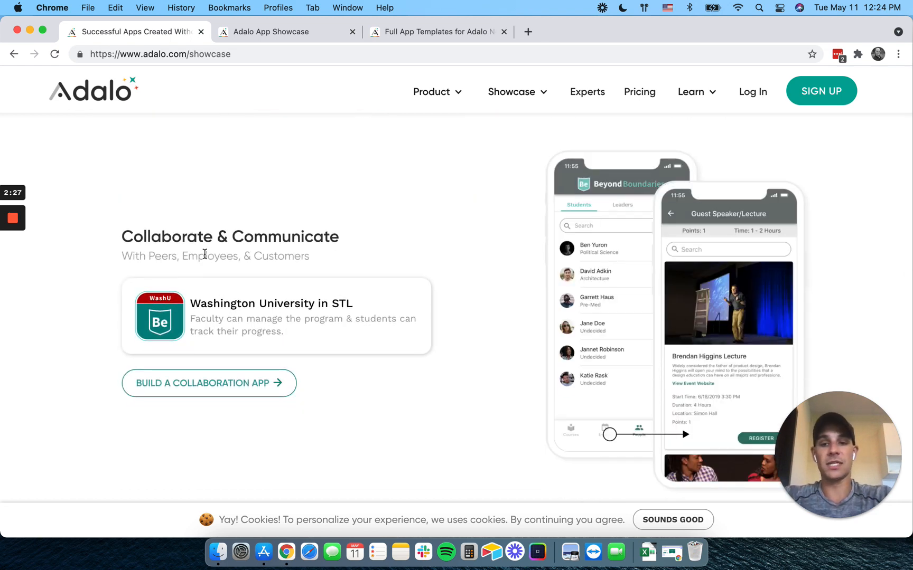
{"action": "scroll", "coordinate": [582, 243], "scroll_direction": "down", "scroll_amount": 1}
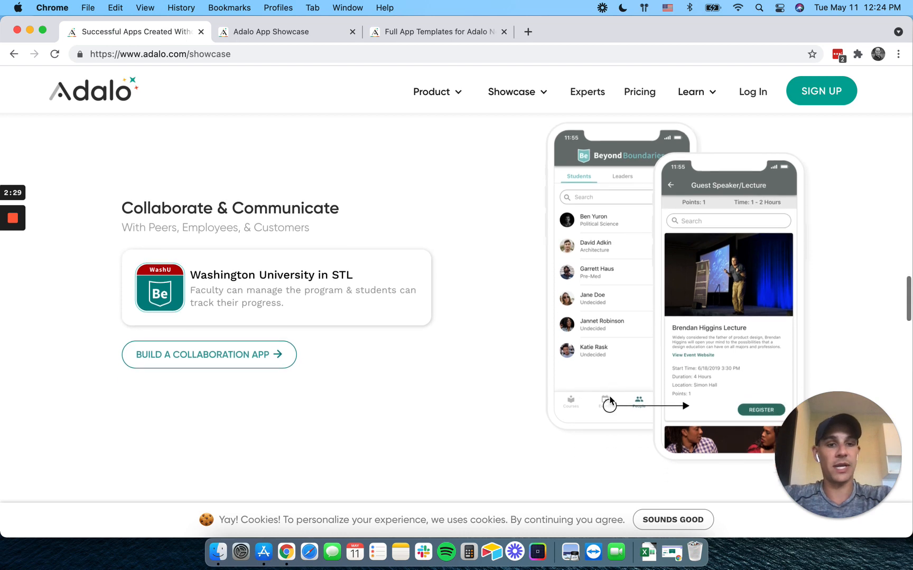
{"action": "scroll", "coordinate": [611, 401], "scroll_direction": "down", "scroll_amount": 10}
{"action": "scroll", "coordinate": [610, 402], "scroll_direction": "down", "scroll_amount": 3}
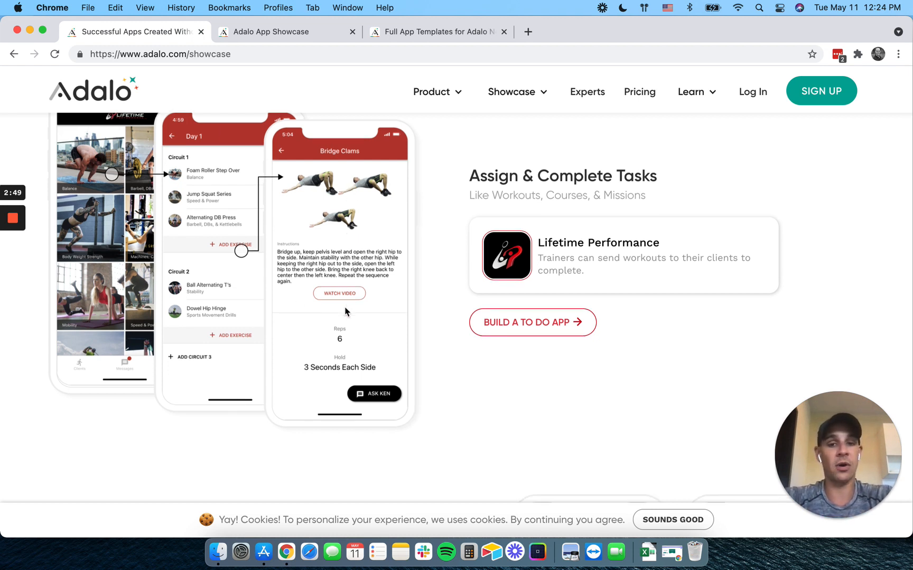
{"action": "scroll", "coordinate": [344, 308], "scroll_direction": "down", "scroll_amount": 2}
{"action": "scroll", "coordinate": [391, 333], "scroll_direction": "down", "scroll_amount": 5}
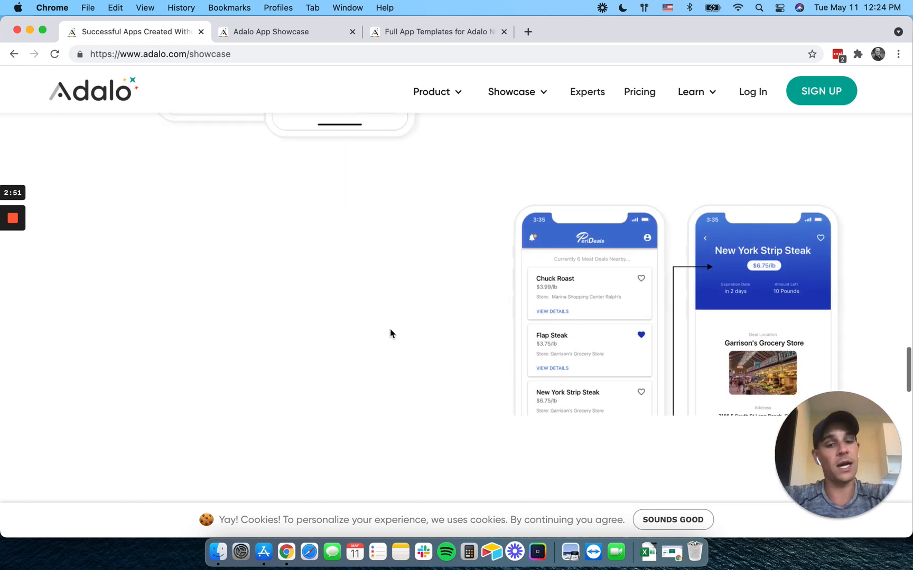
{"action": "scroll", "coordinate": [391, 334], "scroll_direction": "down", "scroll_amount": 3}
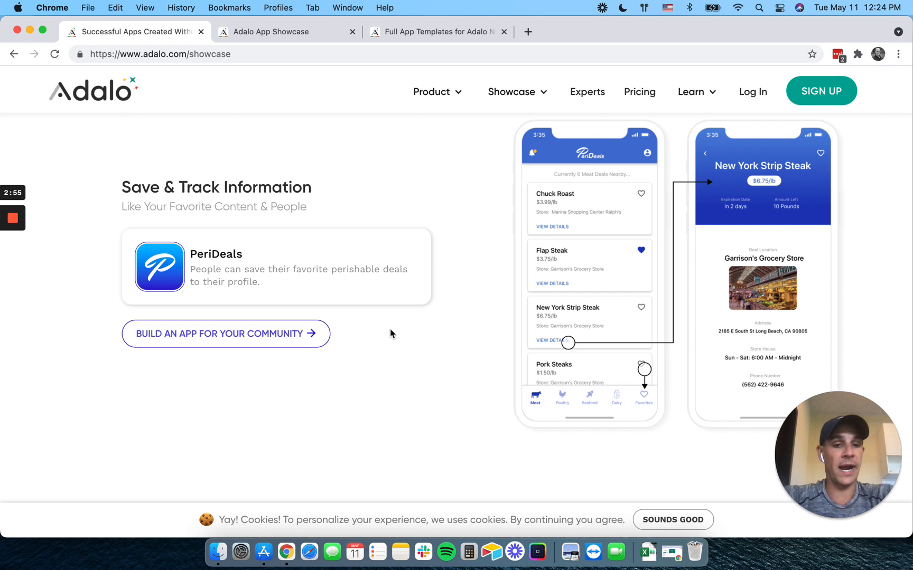
{"action": "scroll", "coordinate": [391, 334], "scroll_direction": "down", "scroll_amount": 5}
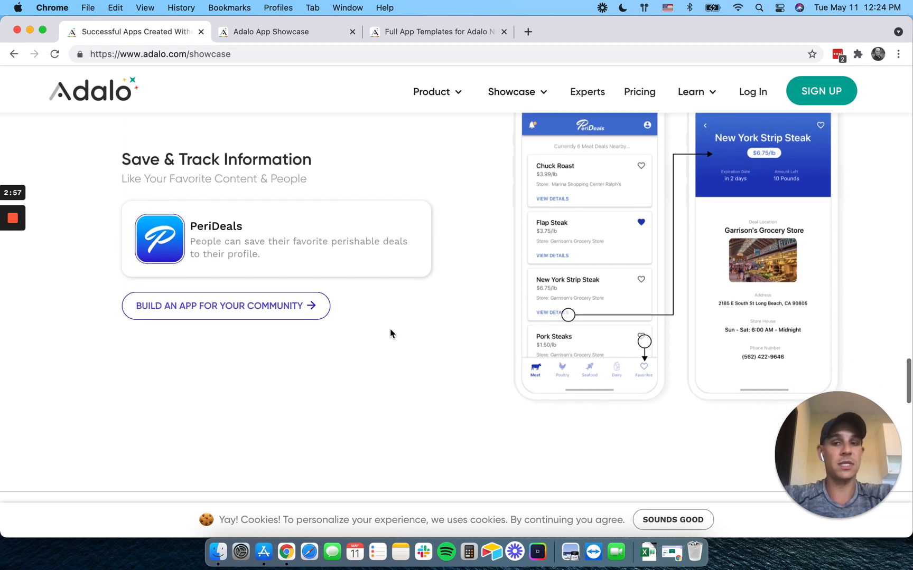
{"action": "scroll", "coordinate": [391, 334], "scroll_direction": "down", "scroll_amount": 3}
{"action": "scroll", "coordinate": [390, 334], "scroll_direction": "down", "scroll_amount": 8}
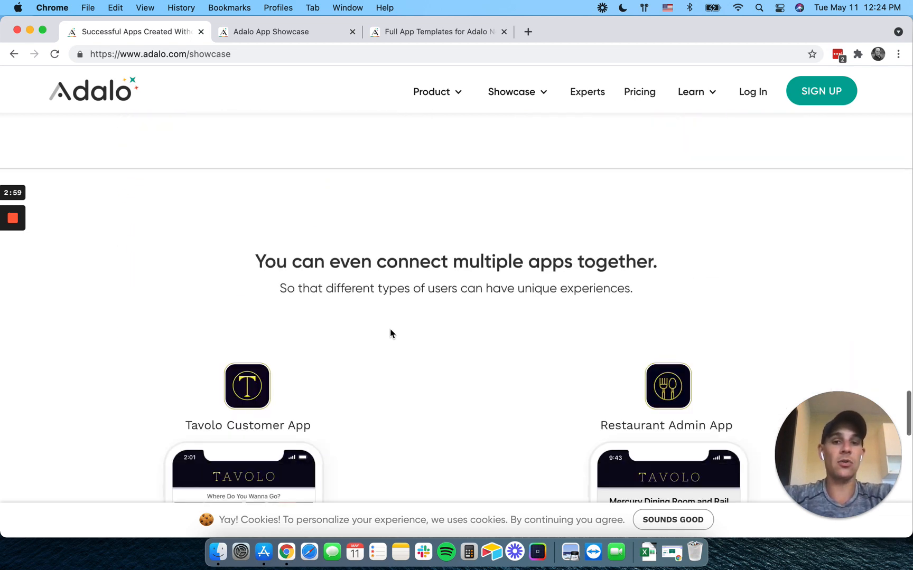
{"action": "scroll", "coordinate": [391, 334], "scroll_direction": "down", "scroll_amount": 5}
{"action": "scroll", "coordinate": [390, 333], "scroll_direction": "down", "scroll_amount": 3}
{"action": "scroll", "coordinate": [391, 334], "scroll_direction": "down", "scroll_amount": 3}
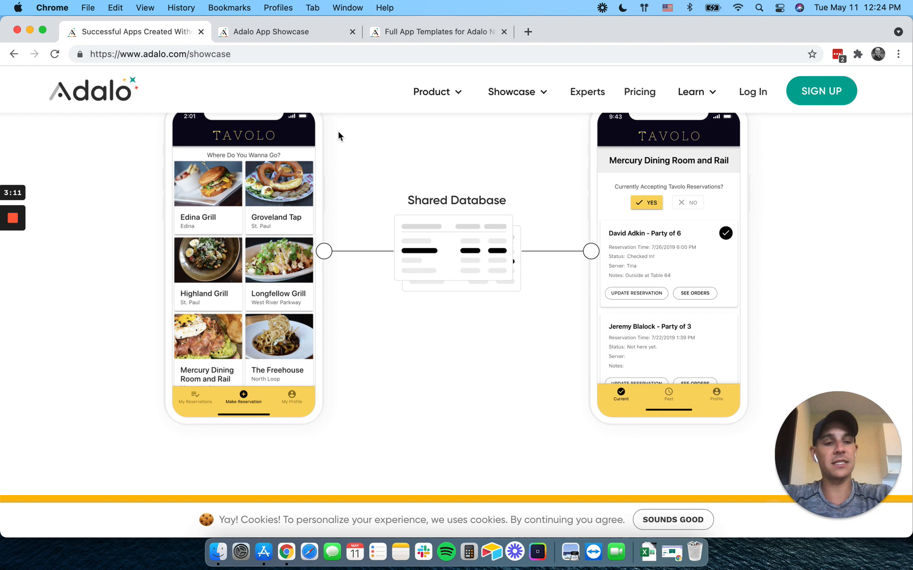
{"action": "scroll", "coordinate": [339, 135], "scroll_direction": "up", "scroll_amount": 2}
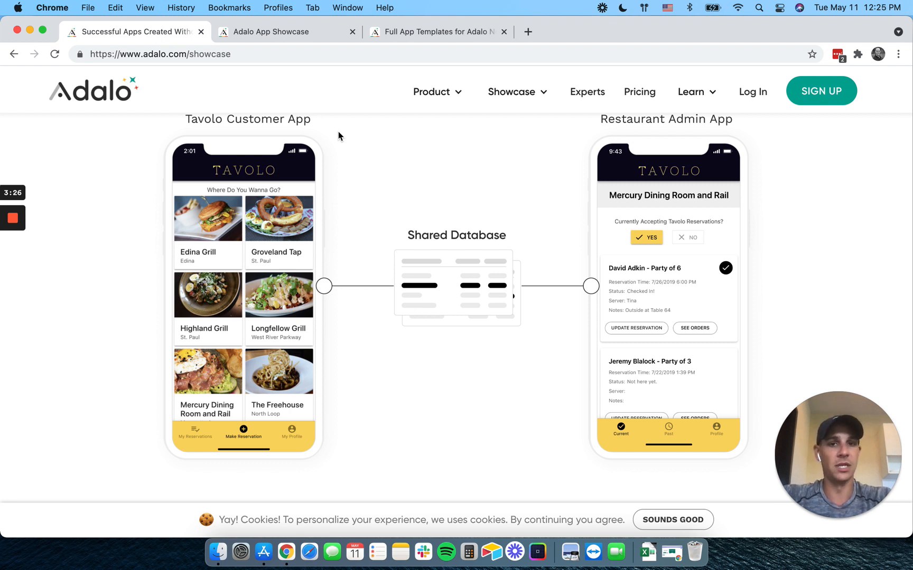
{"action": "scroll", "coordinate": [338, 135], "scroll_direction": "up", "scroll_amount": 1}
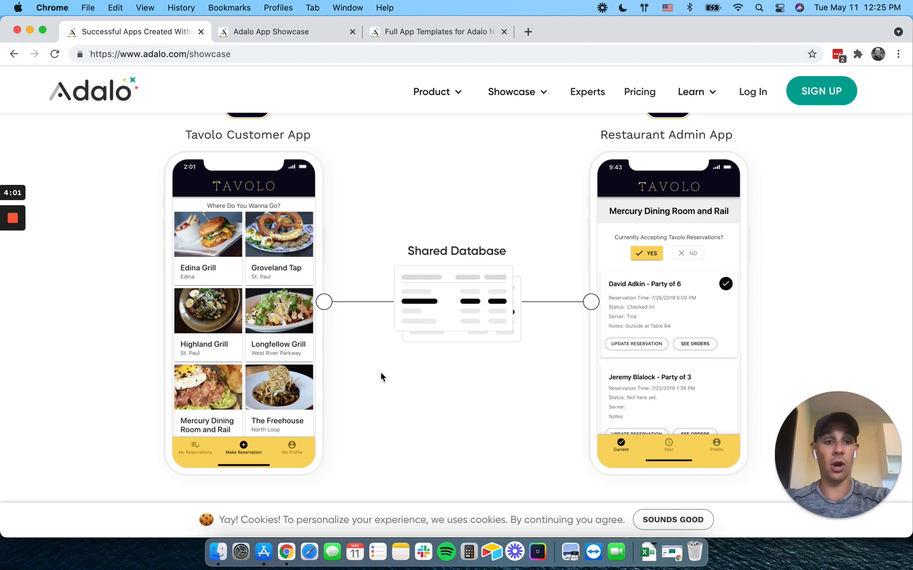
{"action": "scroll", "coordinate": [381, 376], "scroll_direction": "down", "scroll_amount": 5}
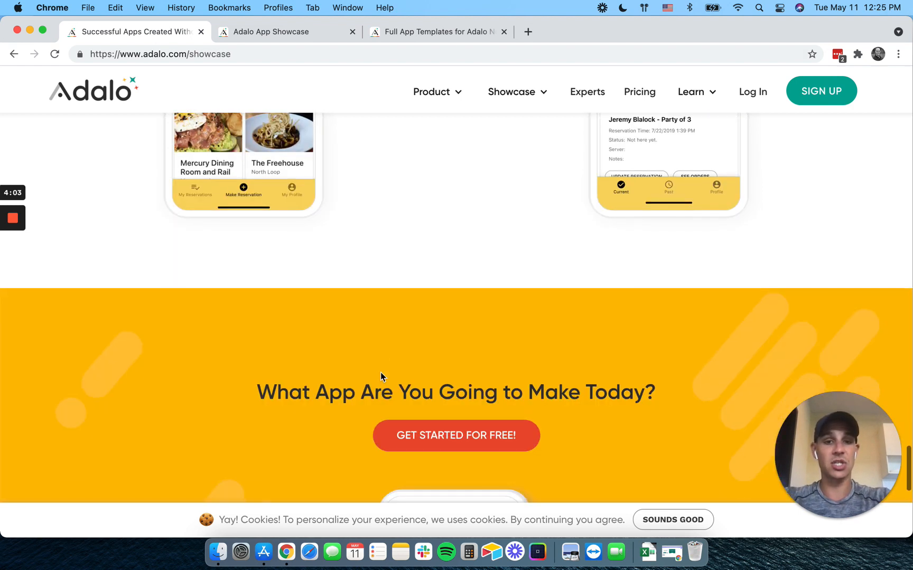
{"action": "scroll", "coordinate": [380, 377], "scroll_direction": "down", "scroll_amount": 5}
{"action": "scroll", "coordinate": [381, 376], "scroll_direction": "down", "scroll_amount": 5}
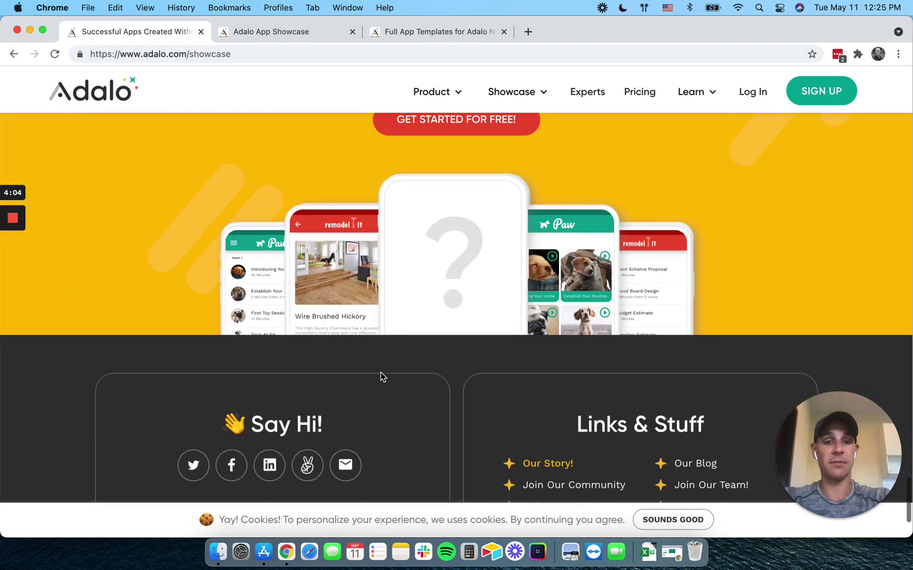
- Switch to the #MadeInAdalo community showcase page listing Chara, SmartDish and BoozApp
{"action": "left_click", "coordinate": [311, 30]}
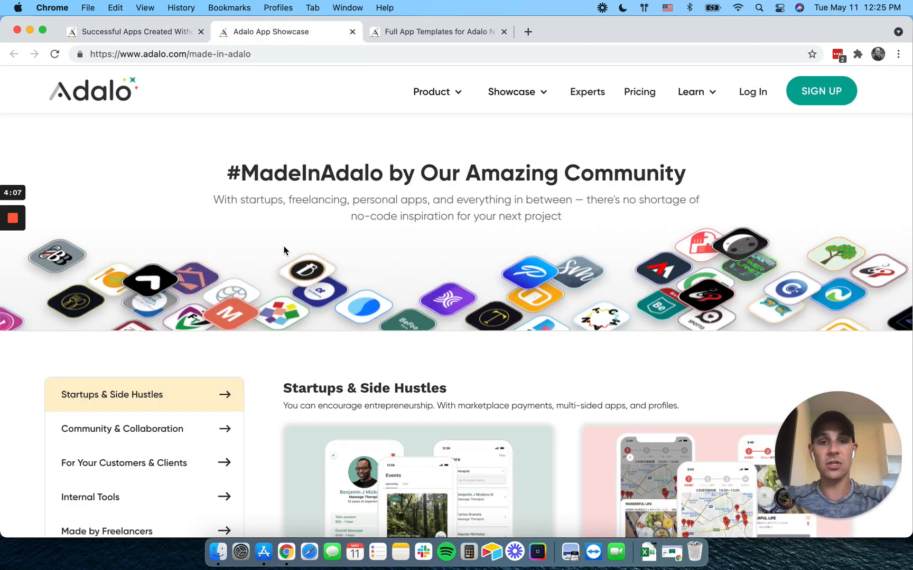
{"action": "scroll", "coordinate": [285, 250], "scroll_direction": "down", "scroll_amount": 5}
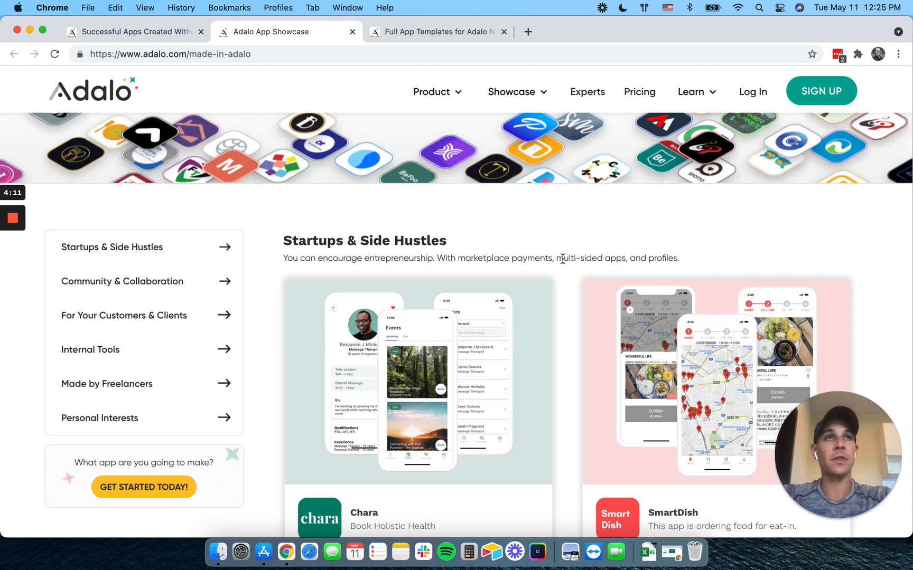
{"action": "scroll", "coordinate": [562, 259], "scroll_direction": "down", "scroll_amount": 5}
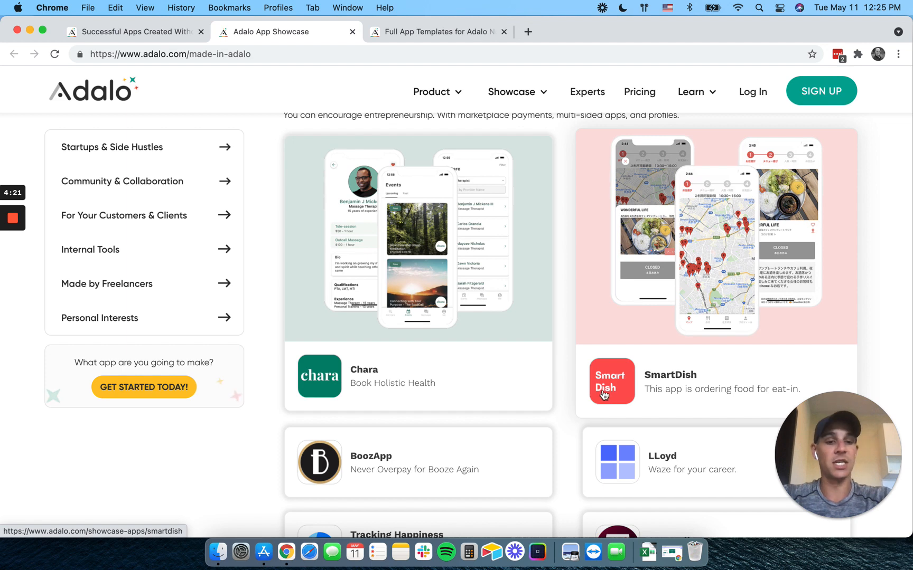
{"action": "scroll", "coordinate": [577, 401], "scroll_direction": "down", "scroll_amount": 5}
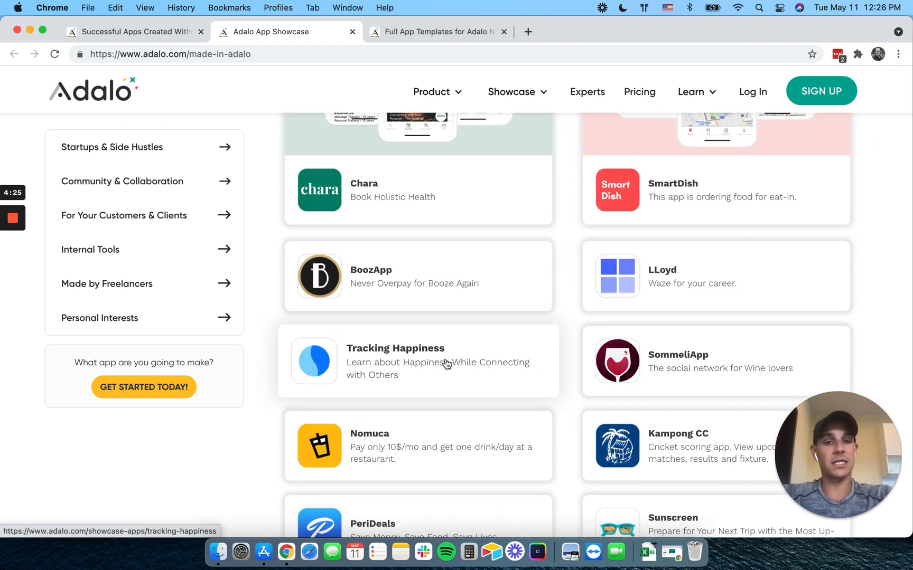
- View the BoozApp showcase page, then return to the full showcase app list
{"action": "left_click", "coordinate": [424, 287]}
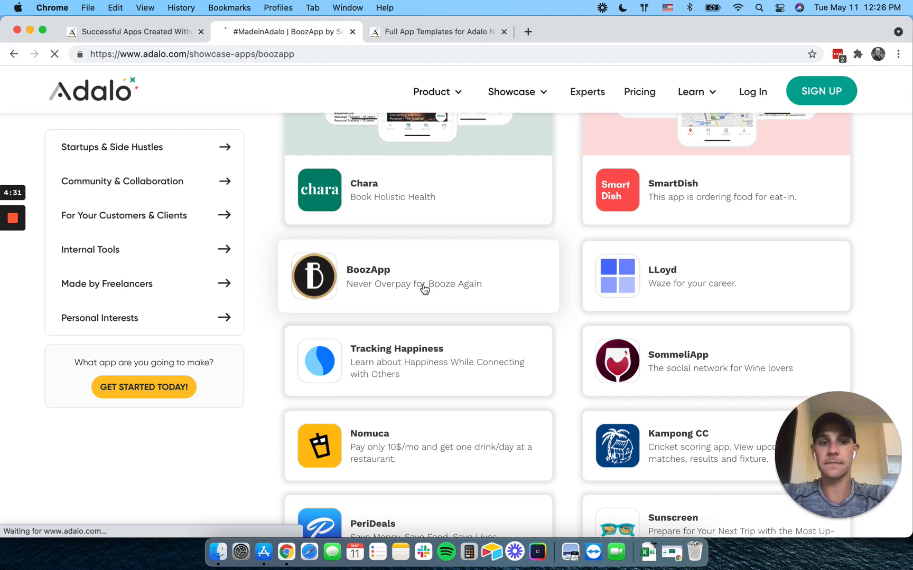
{"action": "scroll", "coordinate": [425, 290], "scroll_direction": "down", "scroll_amount": 5}
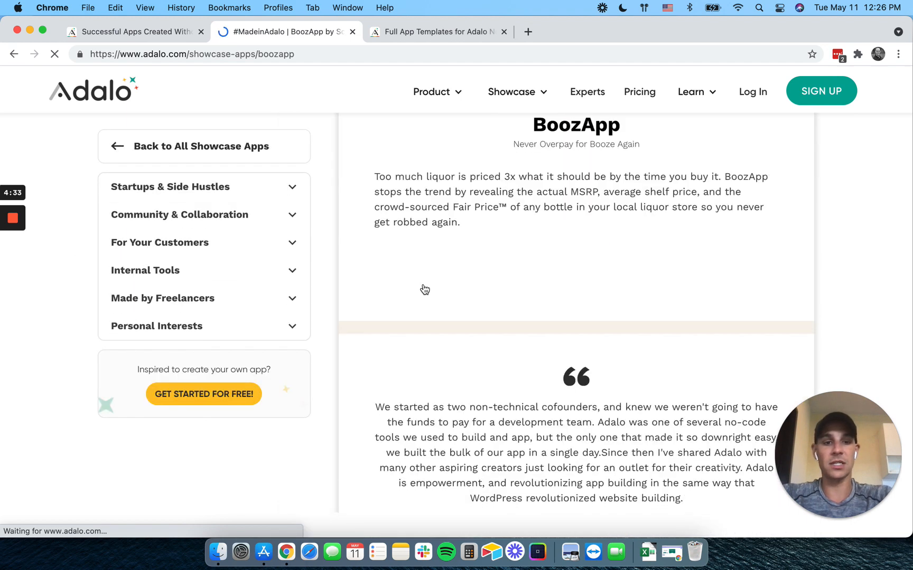
{"action": "scroll", "coordinate": [424, 290], "scroll_direction": "down", "scroll_amount": 2}
{"action": "scroll", "coordinate": [425, 290], "scroll_direction": "down", "scroll_amount": 10}
{"action": "scroll", "coordinate": [425, 290], "scroll_direction": "down", "scroll_amount": 3}
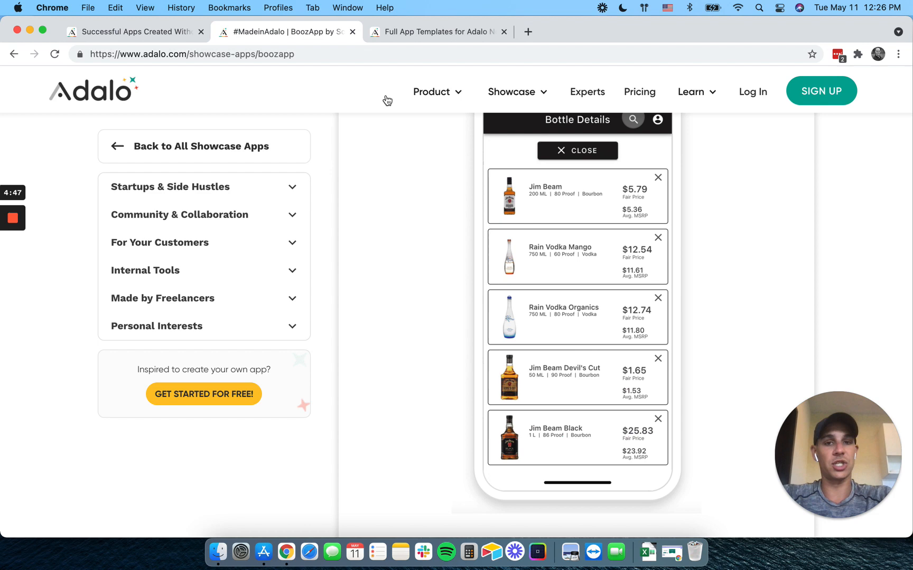
{"action": "left_click", "coordinate": [13, 54]}
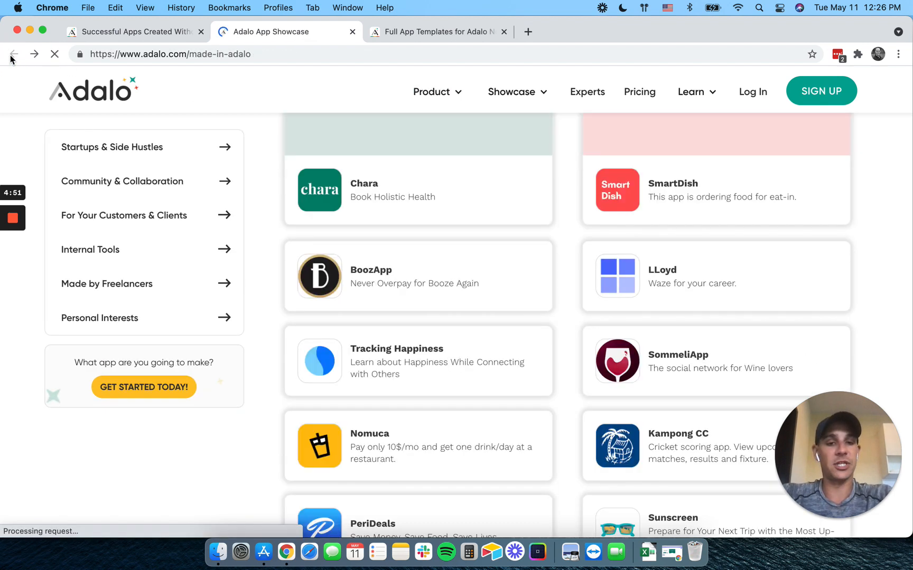
{"action": "scroll", "coordinate": [339, 379], "scroll_direction": "down", "scroll_amount": 2}
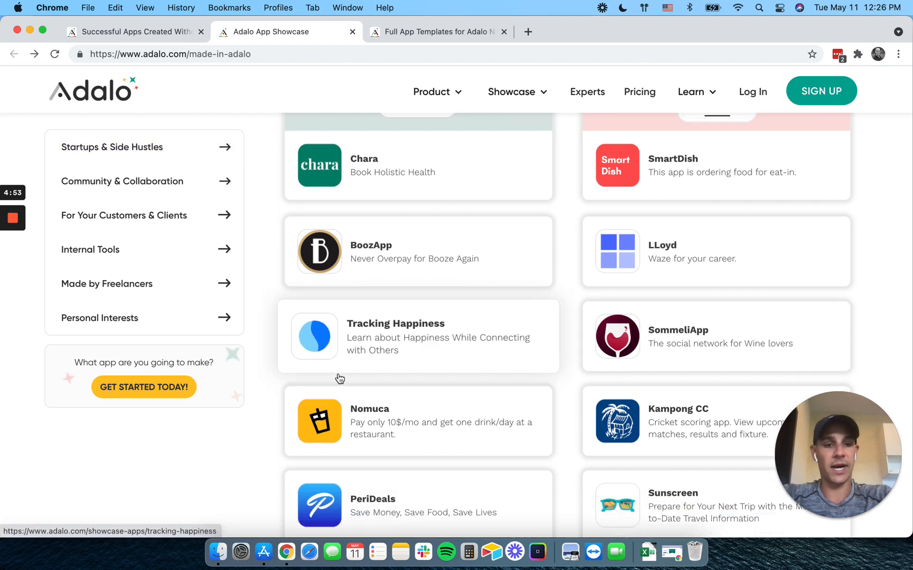
{"action": "scroll", "coordinate": [340, 378], "scroll_direction": "down", "scroll_amount": 3}
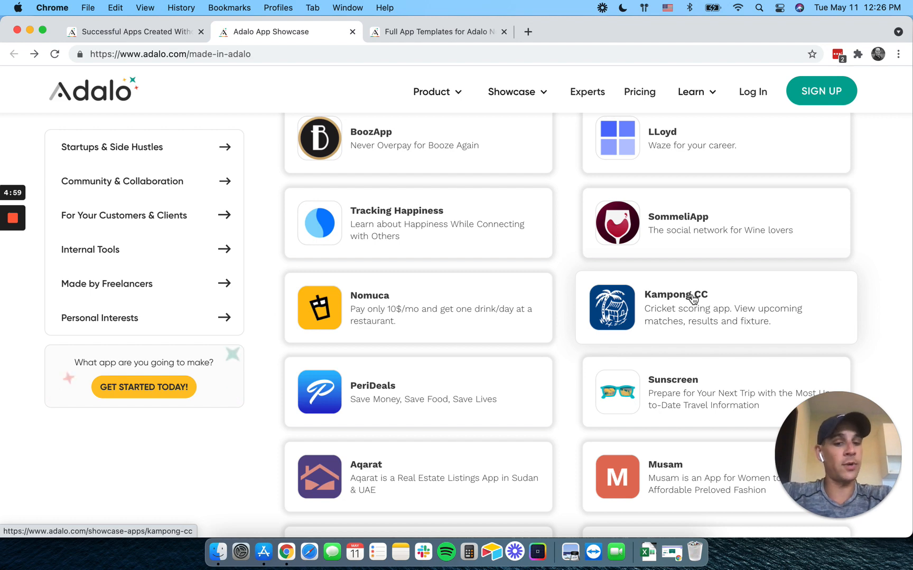
{"action": "scroll", "coordinate": [692, 299], "scroll_direction": "down", "scroll_amount": 5}
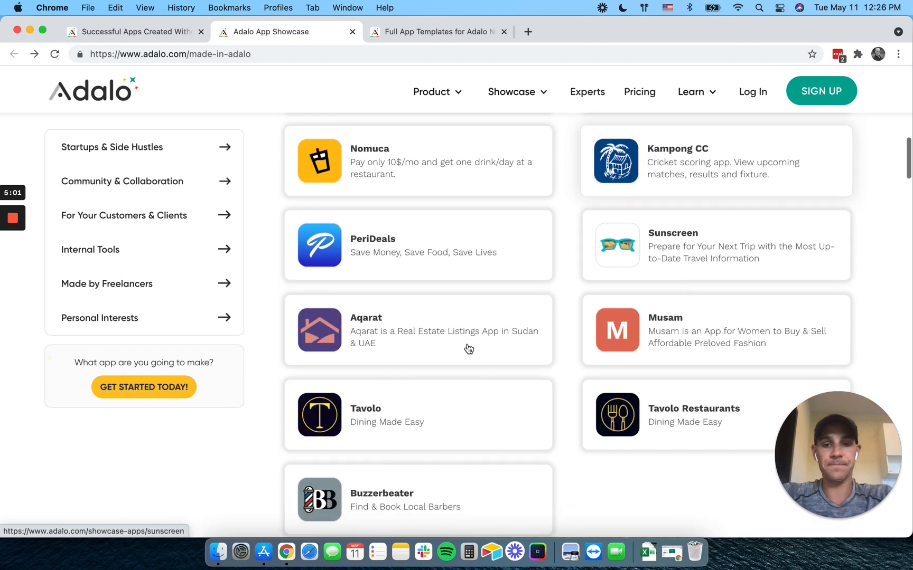
{"action": "scroll", "coordinate": [469, 349], "scroll_direction": "down", "scroll_amount": 5}
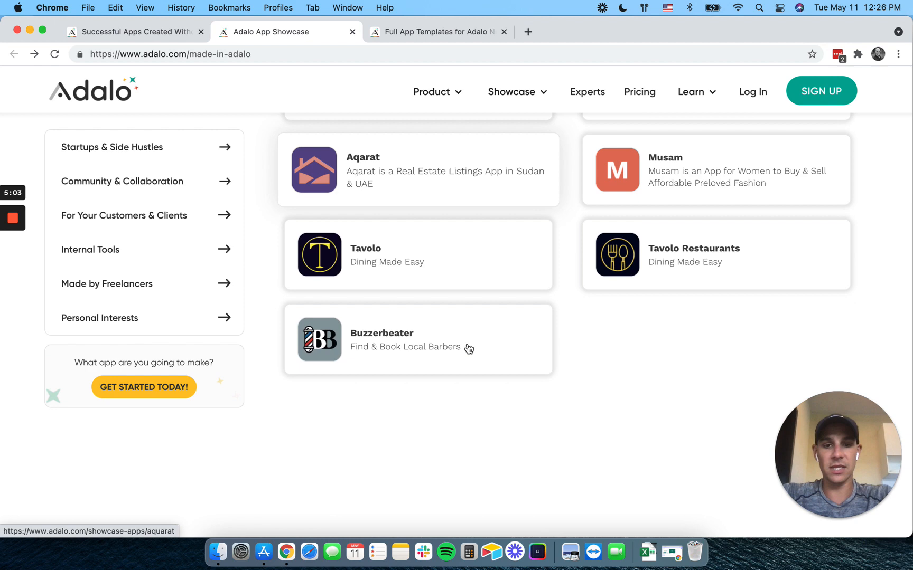
{"action": "scroll", "coordinate": [468, 349], "scroll_direction": "down", "scroll_amount": 5}
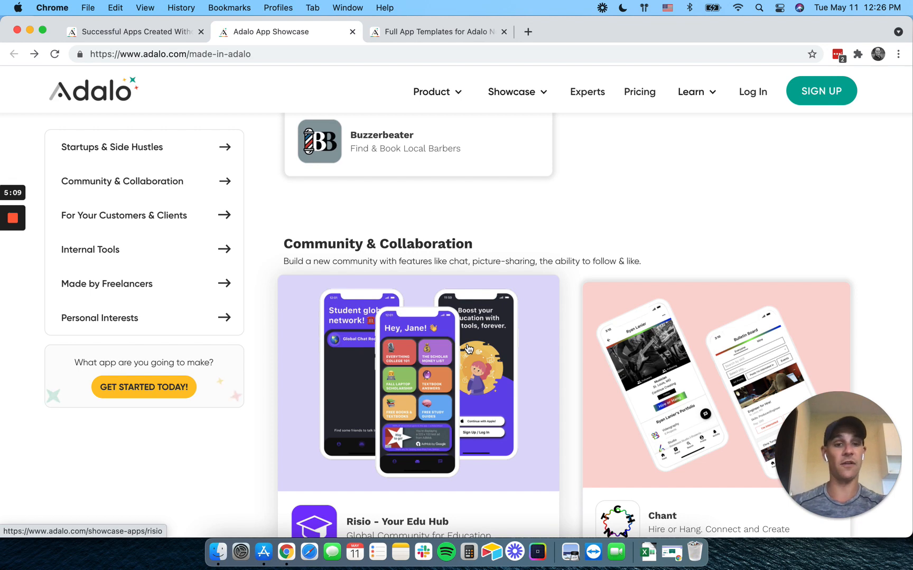
{"action": "scroll", "coordinate": [469, 349], "scroll_direction": "down", "scroll_amount": 3}
{"action": "scroll", "coordinate": [468, 349], "scroll_direction": "down", "scroll_amount": 3}
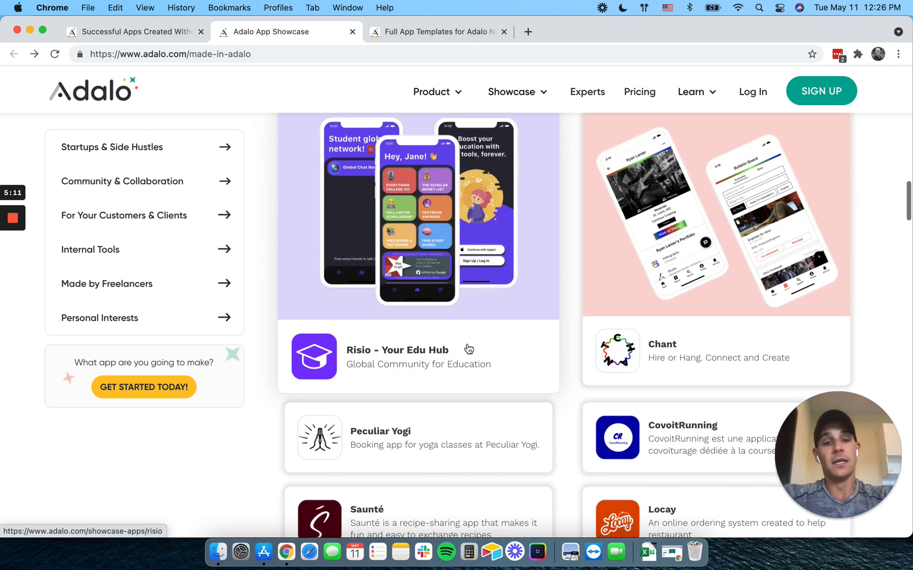
{"action": "scroll", "coordinate": [468, 349], "scroll_direction": "down", "scroll_amount": 4}
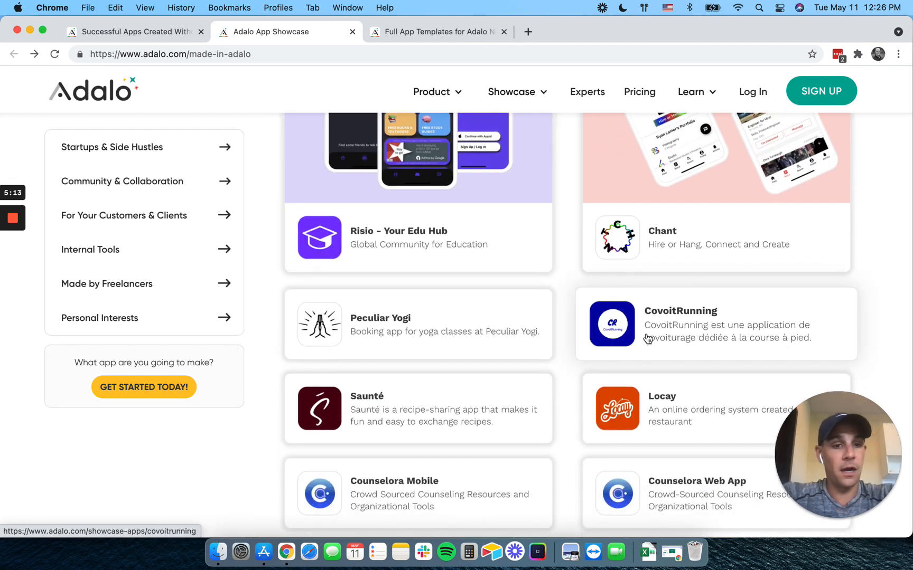
{"action": "scroll", "coordinate": [648, 338], "scroll_direction": "down", "scroll_amount": 4}
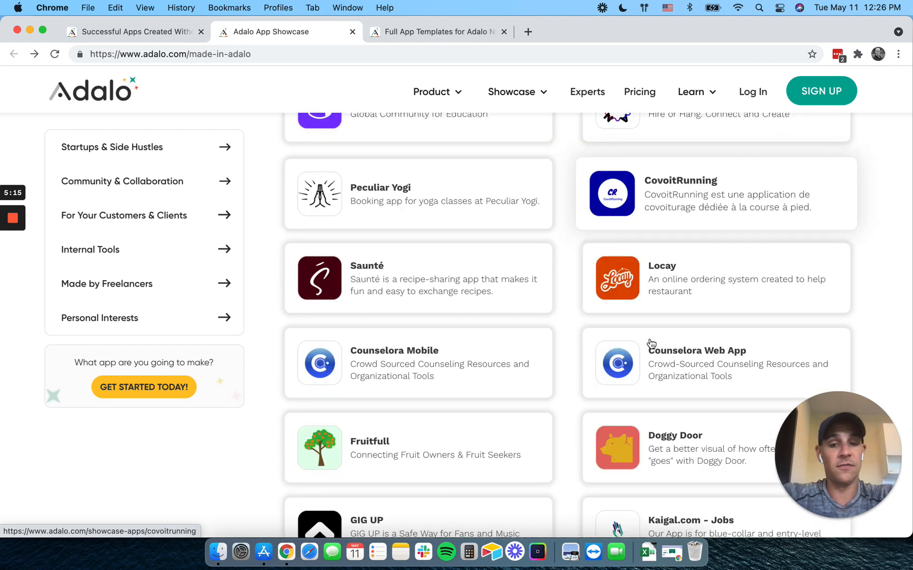
{"action": "scroll", "coordinate": [651, 344], "scroll_direction": "down", "scroll_amount": 1}
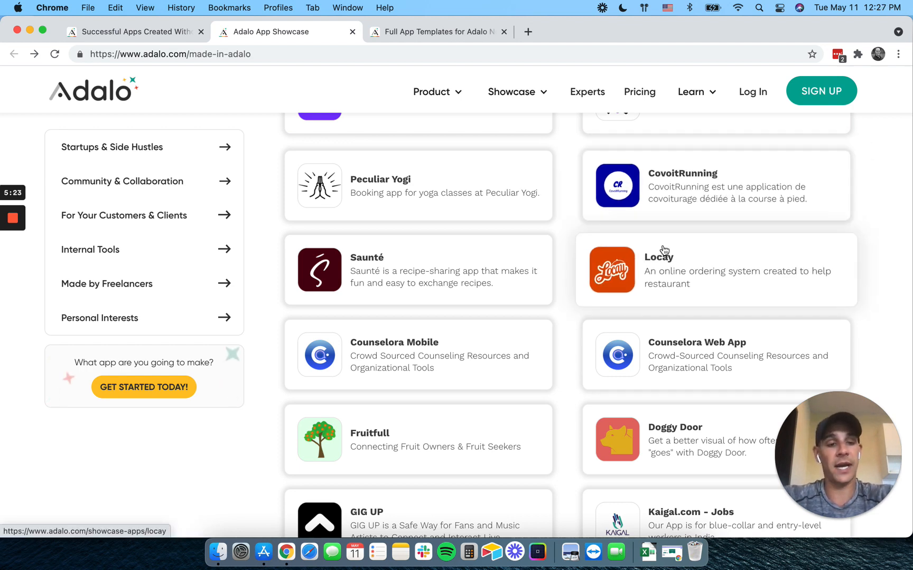
{"action": "scroll", "coordinate": [555, 340], "scroll_direction": "down", "scroll_amount": 4}
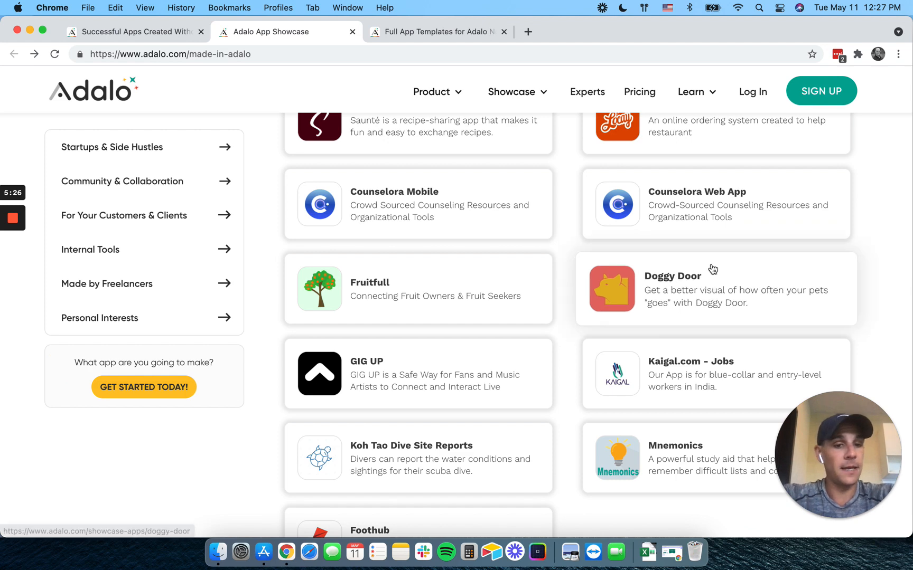
{"action": "scroll", "coordinate": [712, 269], "scroll_direction": "down", "scroll_amount": 1}
{"action": "scroll", "coordinate": [713, 269], "scroll_direction": "down", "scroll_amount": 3}
{"action": "scroll", "coordinate": [442, 325], "scroll_direction": "down", "scroll_amount": 5}
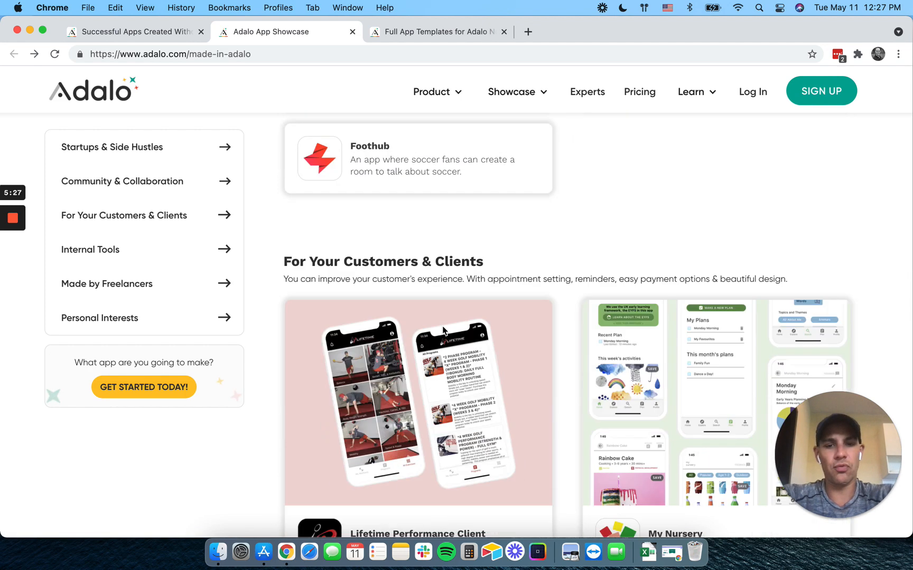
{"action": "scroll", "coordinate": [442, 326], "scroll_direction": "down", "scroll_amount": 3}
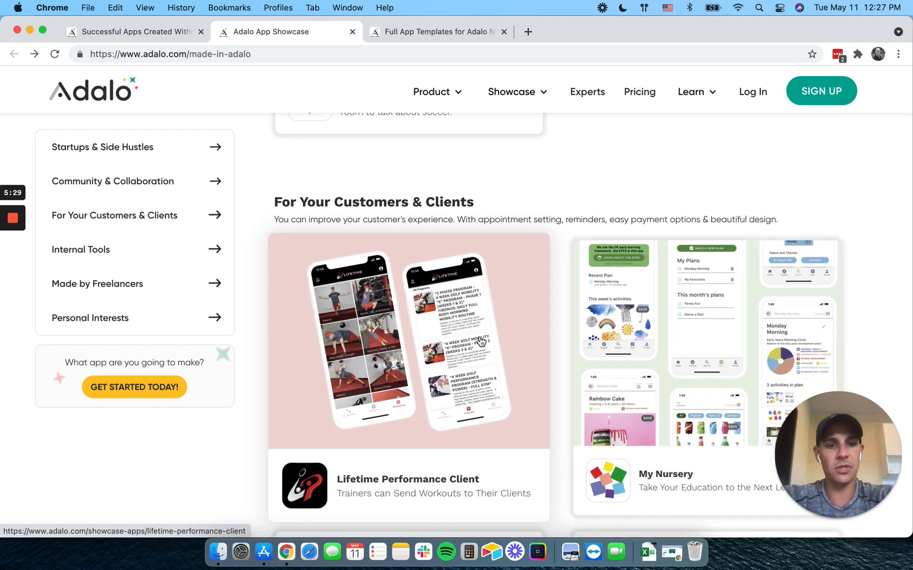
{"action": "scroll", "coordinate": [554, 346], "scroll_direction": "down", "scroll_amount": 5}
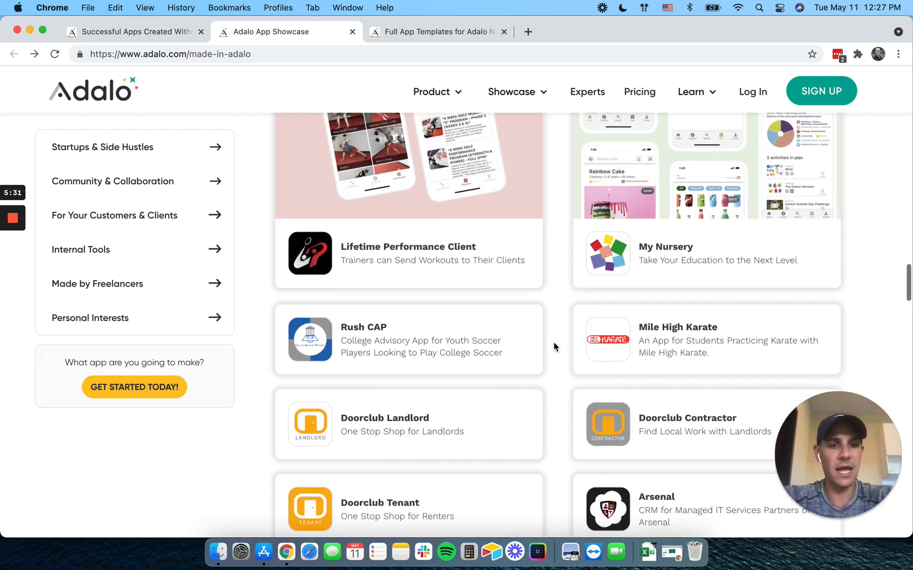
{"action": "scroll", "coordinate": [500, 321], "scroll_direction": "up", "scroll_amount": 3}
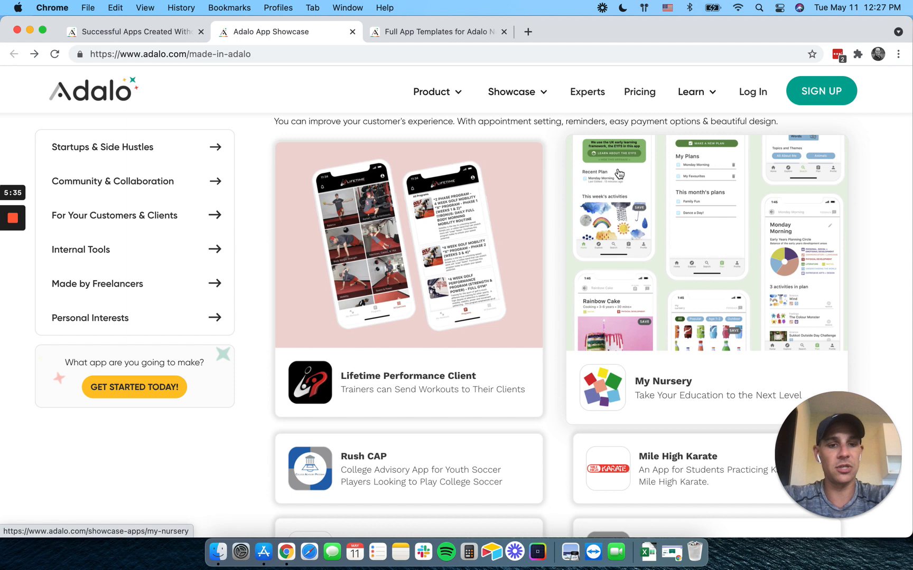
- Switch to the Full App Templates for Adalo page
{"action": "left_click", "coordinate": [452, 31]}
{"action": "scroll", "coordinate": [476, 323], "scroll_direction": "down", "scroll_amount": 1}
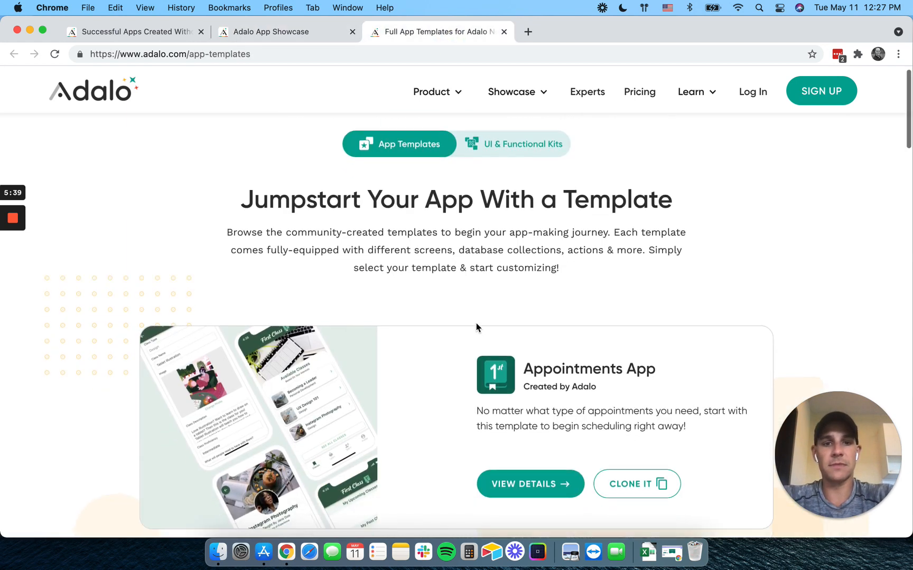
{"action": "scroll", "coordinate": [475, 324], "scroll_direction": "down", "scroll_amount": 3}
{"action": "scroll", "coordinate": [476, 323], "scroll_direction": "down", "scroll_amount": 4}
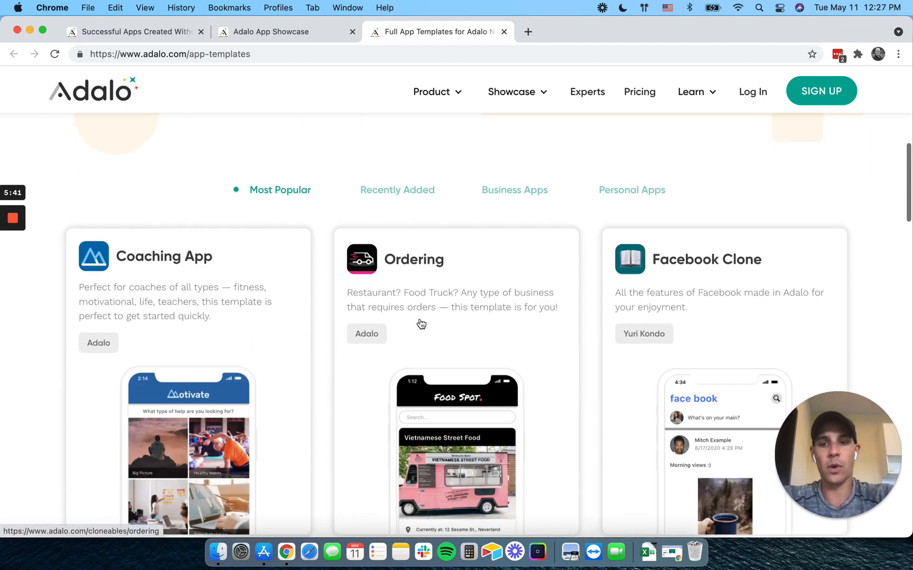
{"action": "scroll", "coordinate": [214, 342], "scroll_direction": "down", "scroll_amount": 4}
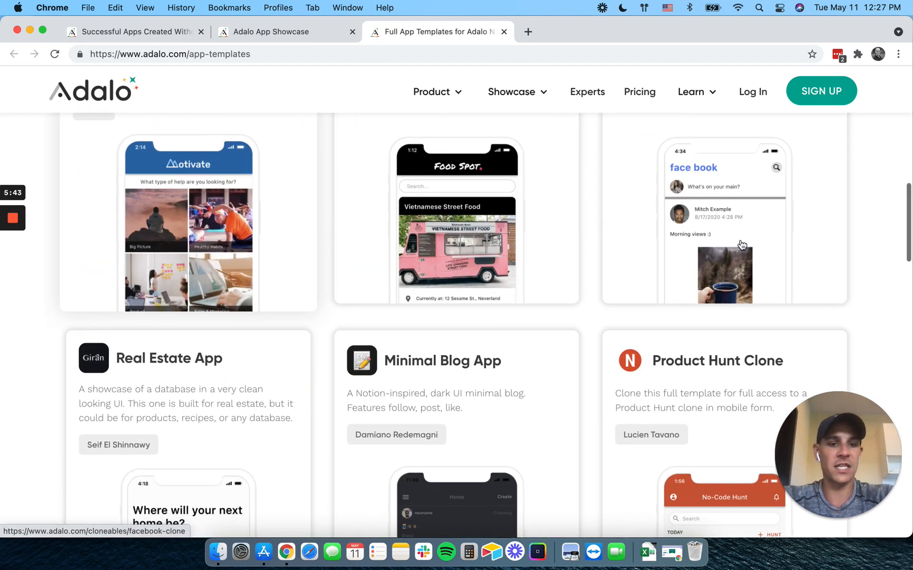
{"action": "scroll", "coordinate": [741, 245], "scroll_direction": "down", "scroll_amount": 4}
{"action": "scroll", "coordinate": [470, 407], "scroll_direction": "down", "scroll_amount": 3}
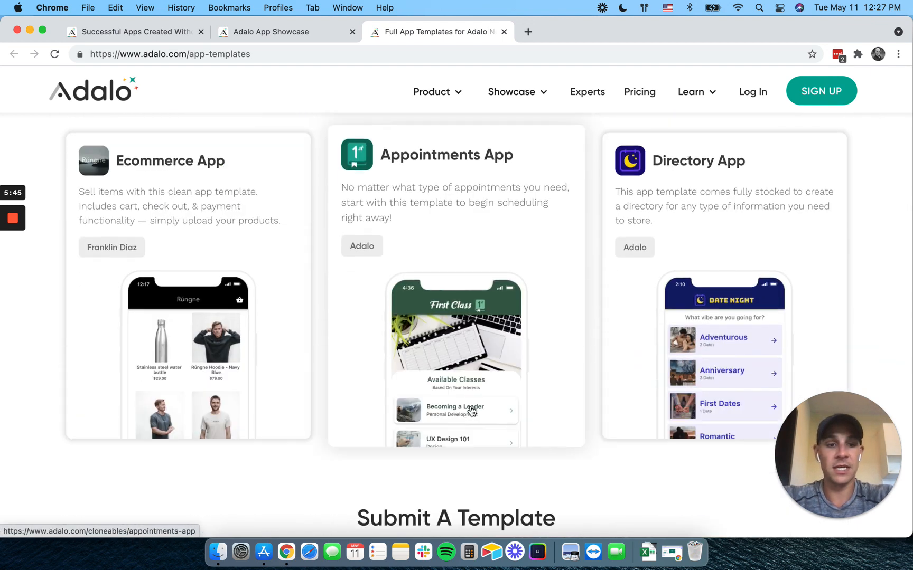
{"action": "scroll", "coordinate": [298, 225], "scroll_direction": "down", "scroll_amount": 4}
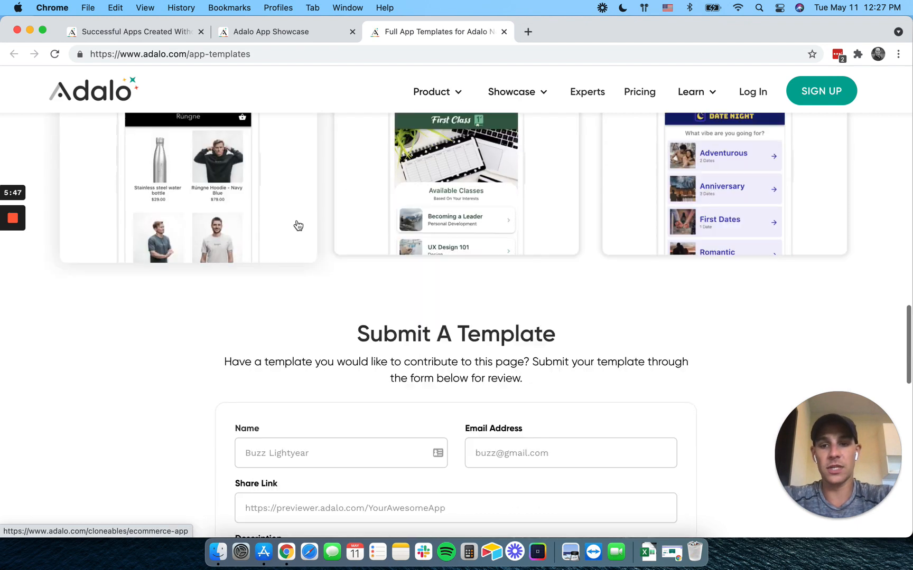
{"action": "scroll", "coordinate": [285, 200], "scroll_direction": "up", "scroll_amount": 2}
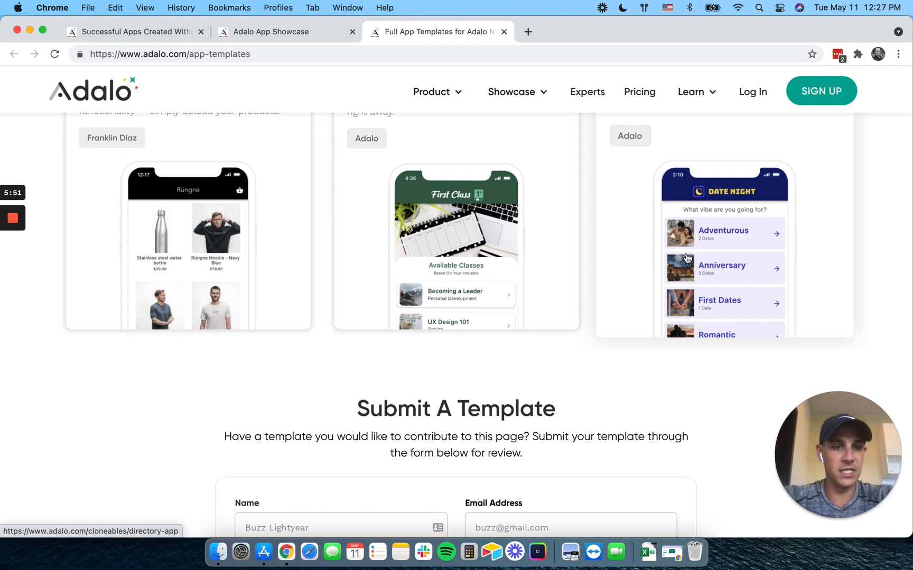
{"action": "scroll", "coordinate": [686, 258], "scroll_direction": "up", "scroll_amount": 8}
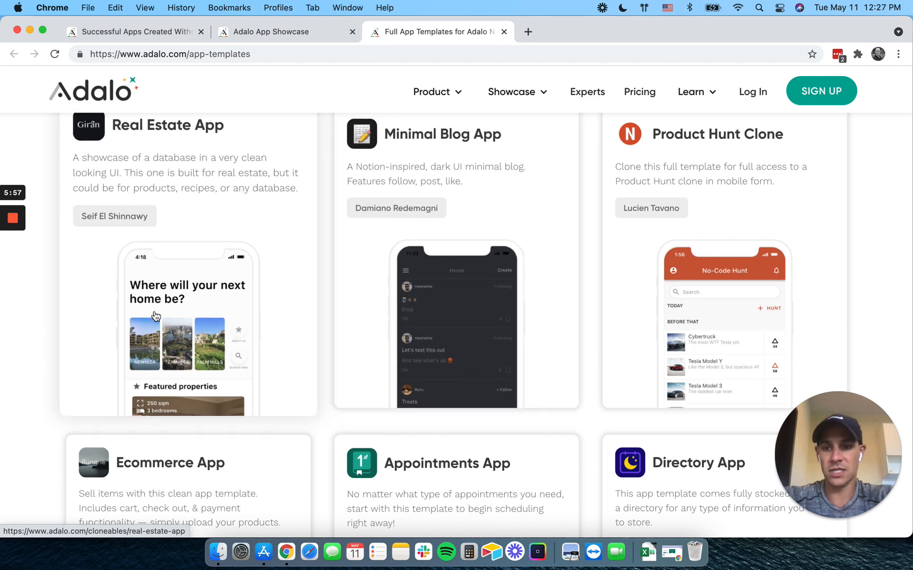
{"action": "scroll", "coordinate": [157, 316], "scroll_direction": "up", "scroll_amount": 1}
{"action": "scroll", "coordinate": [156, 316], "scroll_direction": "up", "scroll_amount": 8}
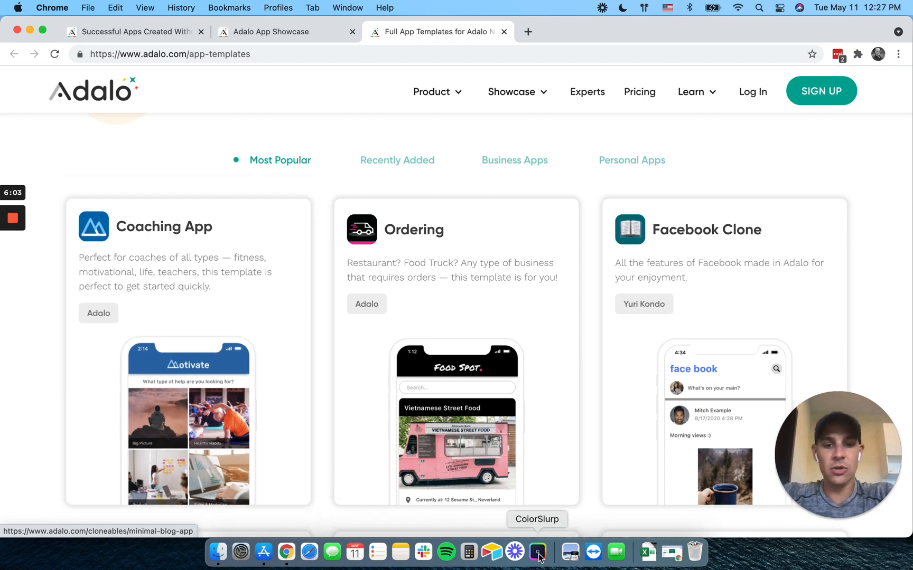
- Browse the Mac App Store Entertainment category's top apps and return to Categories
{"action": "left_click", "coordinate": [264, 553]}
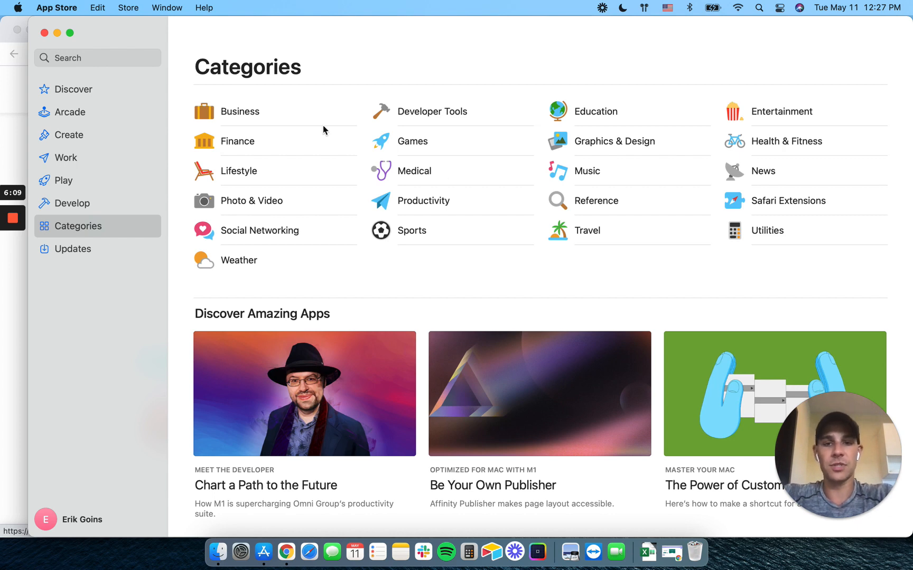
{"action": "left_click", "coordinate": [806, 116]}
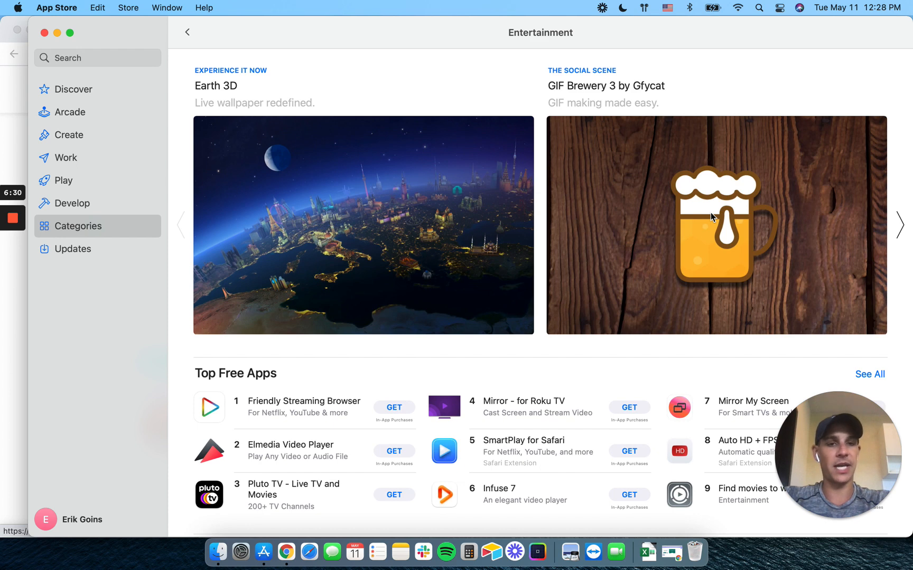
{"action": "scroll", "coordinate": [563, 283], "scroll_direction": "down", "scroll_amount": 5}
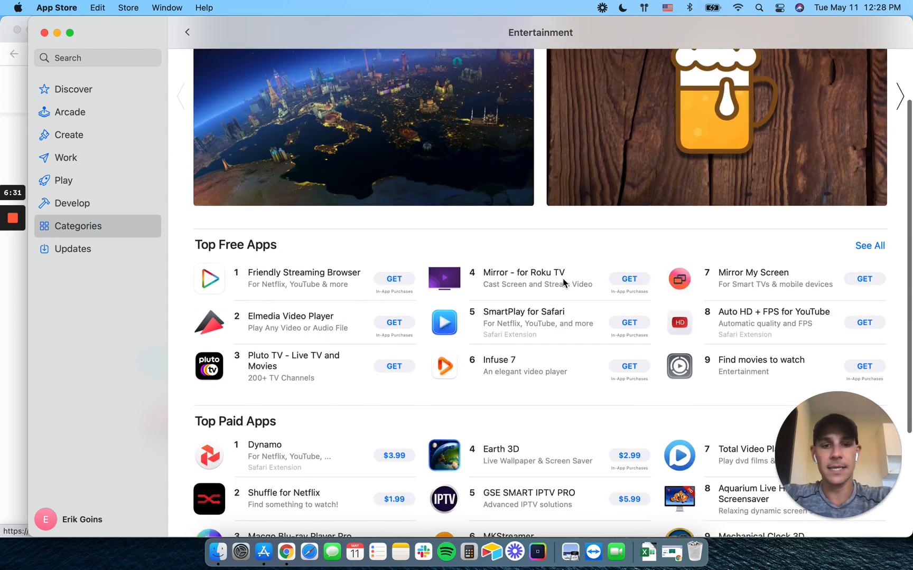
{"action": "scroll", "coordinate": [562, 283], "scroll_direction": "down", "scroll_amount": 3}
{"action": "scroll", "coordinate": [562, 283], "scroll_direction": "down", "scroll_amount": 3}
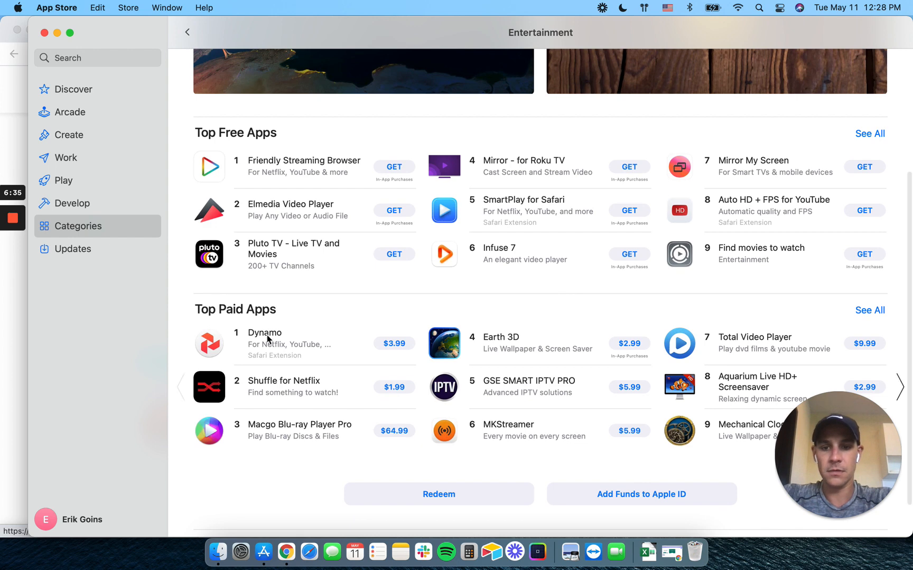
{"action": "mouse_move", "coordinate": [504, 397]}
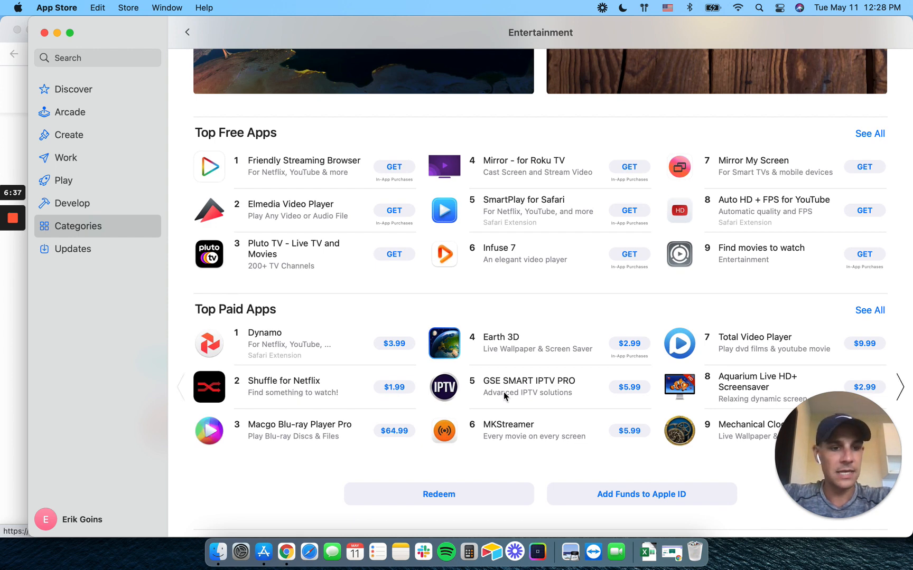
{"action": "scroll", "coordinate": [504, 393], "scroll_direction": "down", "scroll_amount": 2}
{"action": "scroll", "coordinate": [504, 393], "scroll_direction": "up", "scroll_amount": 8}
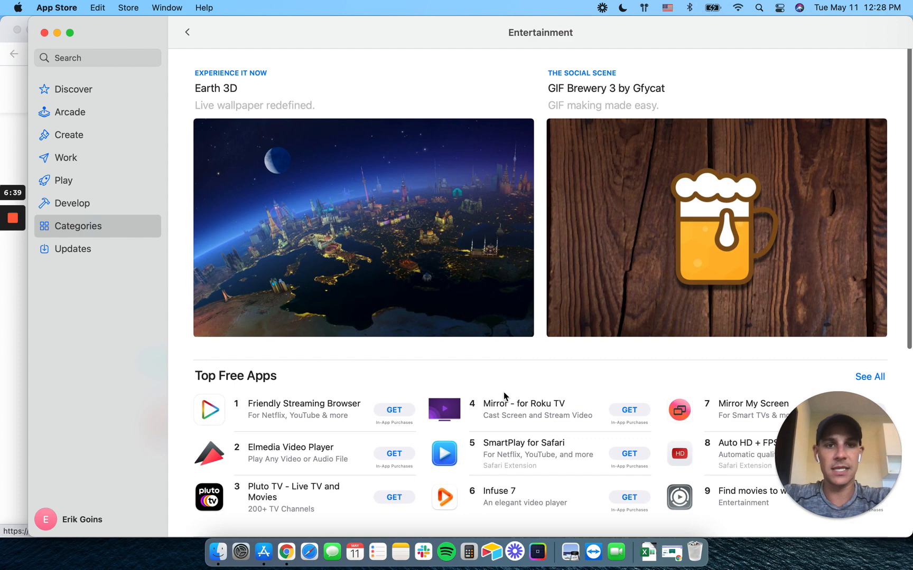
{"action": "scroll", "coordinate": [504, 397], "scroll_direction": "down", "scroll_amount": 5}
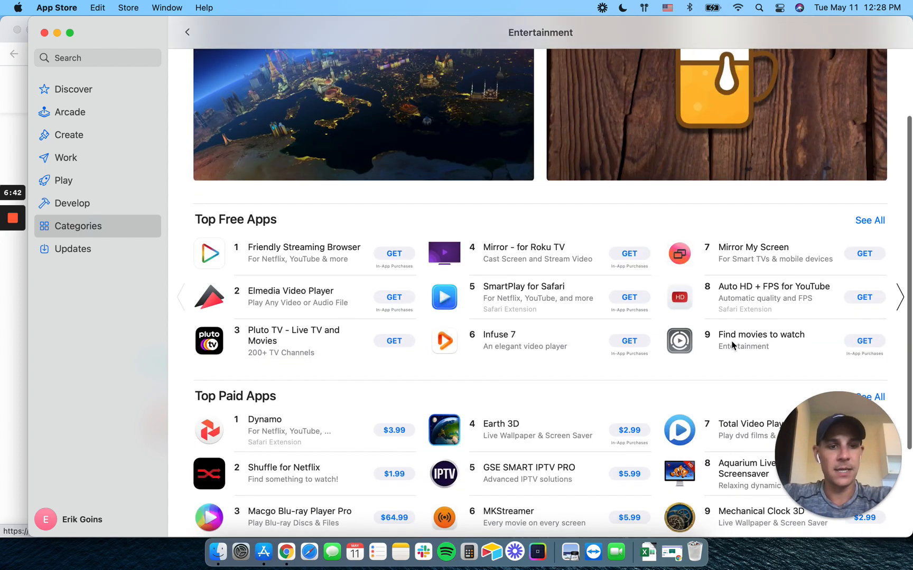
{"action": "left_click", "coordinate": [190, 34]}
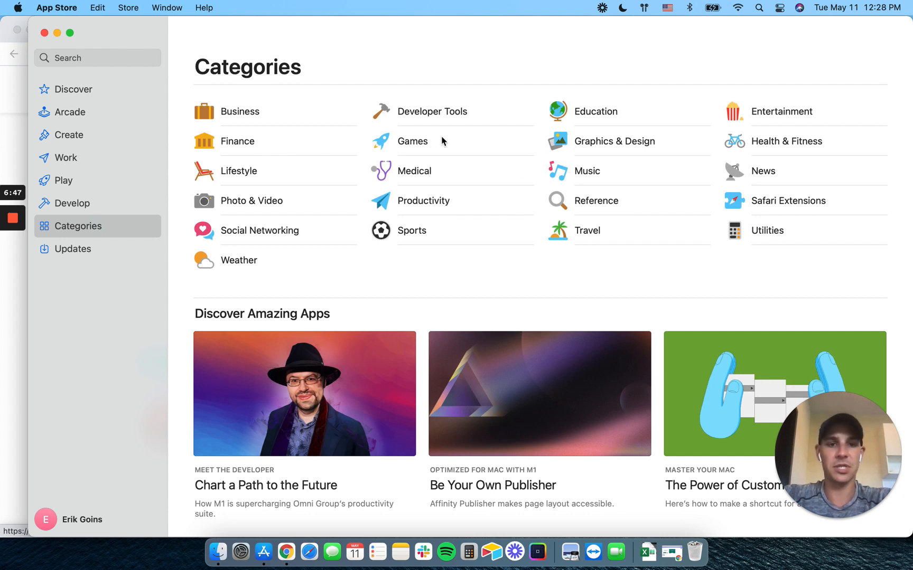
- Browse Health & Fitness, view Breath Ball's details, and return to the category list
{"action": "left_click", "coordinate": [788, 141]}
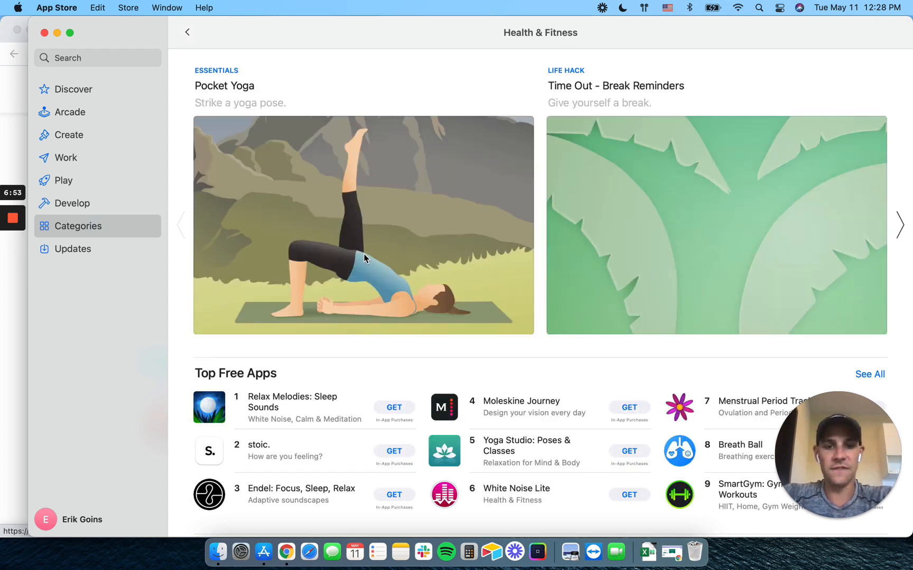
{"action": "scroll", "coordinate": [365, 258], "scroll_direction": "down", "scroll_amount": 3}
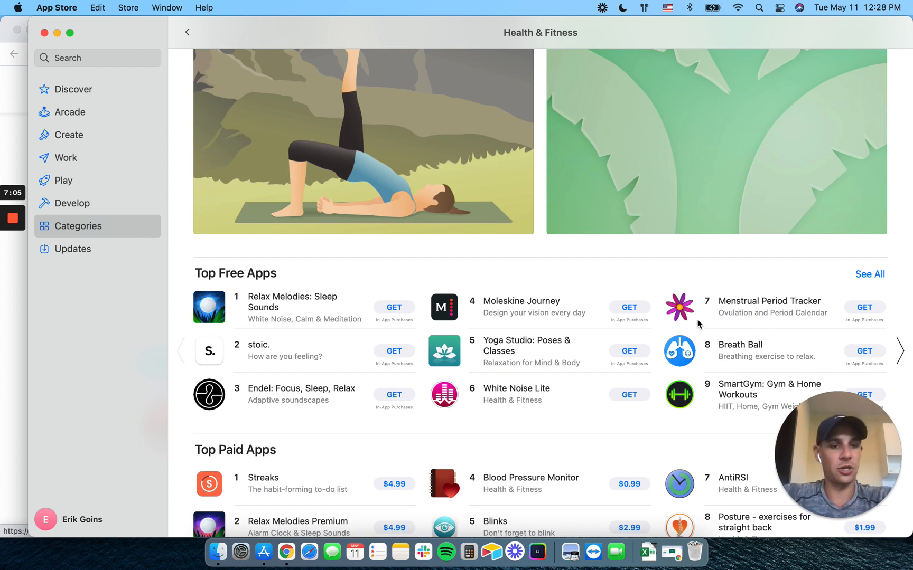
{"action": "left_click", "coordinate": [725, 349]}
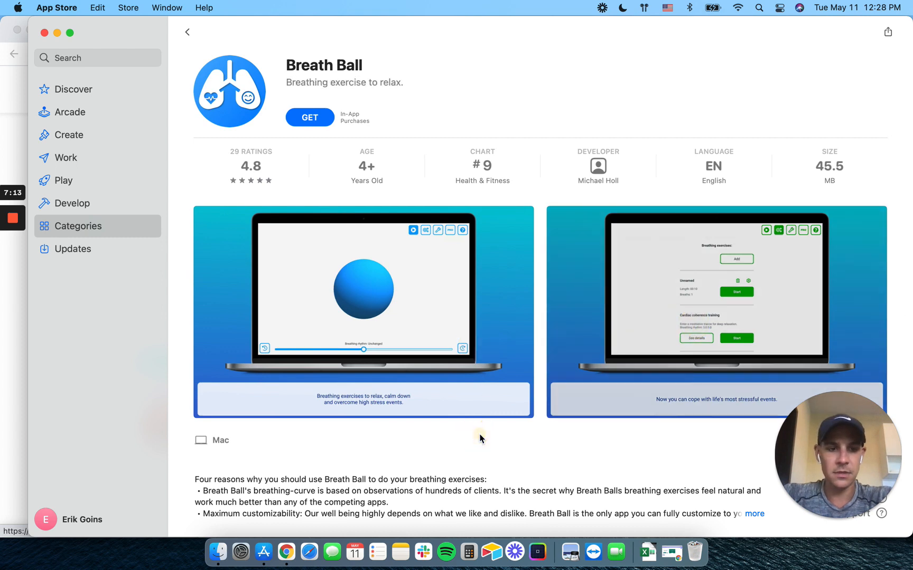
{"action": "mouse_move", "coordinate": [364, 311]}
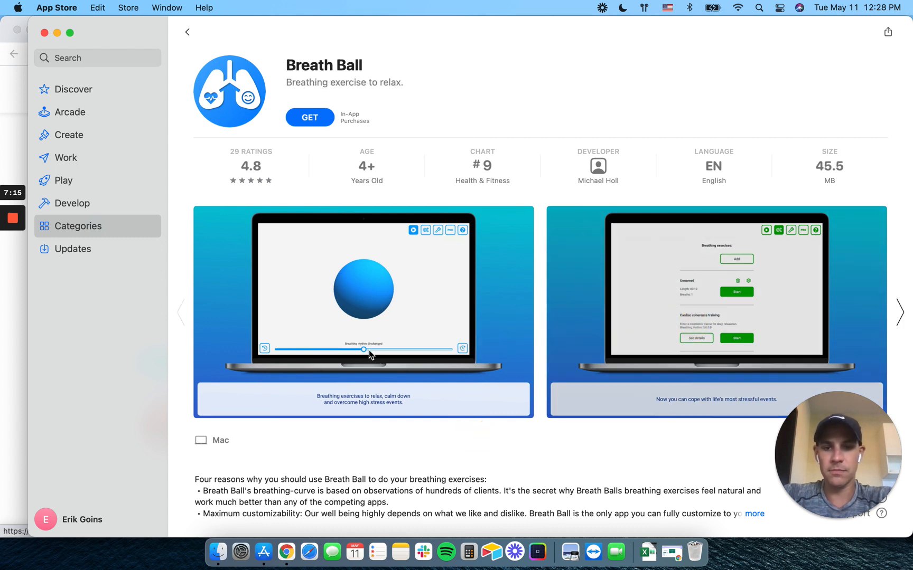
{"action": "scroll", "coordinate": [363, 354], "scroll_direction": "down", "scroll_amount": 5}
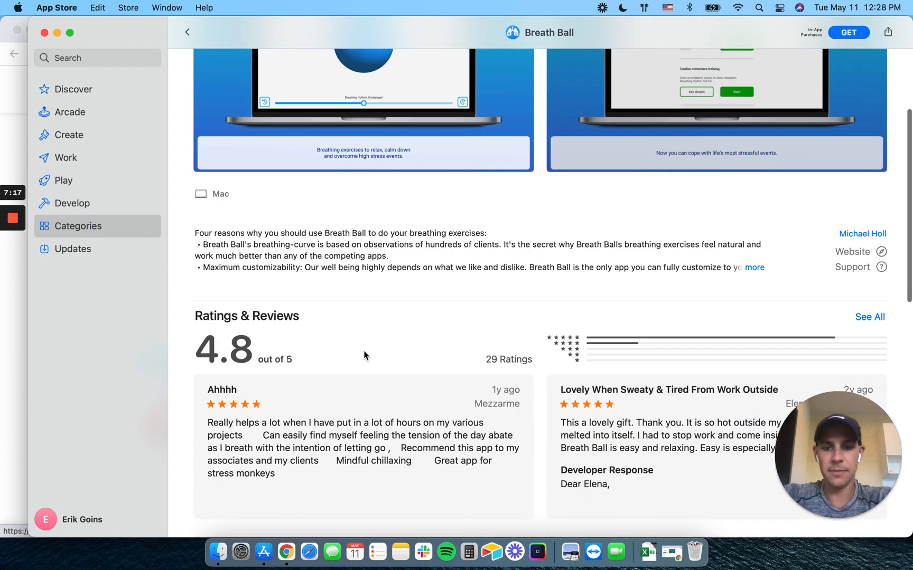
{"action": "scroll", "coordinate": [364, 355], "scroll_direction": "down", "scroll_amount": 5}
{"action": "scroll", "coordinate": [364, 355], "scroll_direction": "up", "scroll_amount": 10}
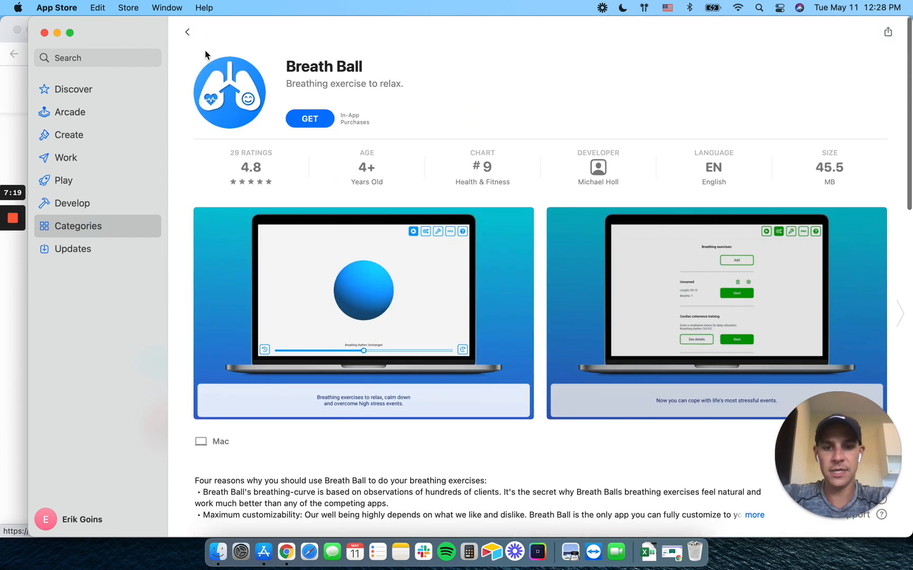
{"action": "left_click", "coordinate": [190, 38]}
{"action": "scroll", "coordinate": [499, 342], "scroll_direction": "down", "scroll_amount": 3}
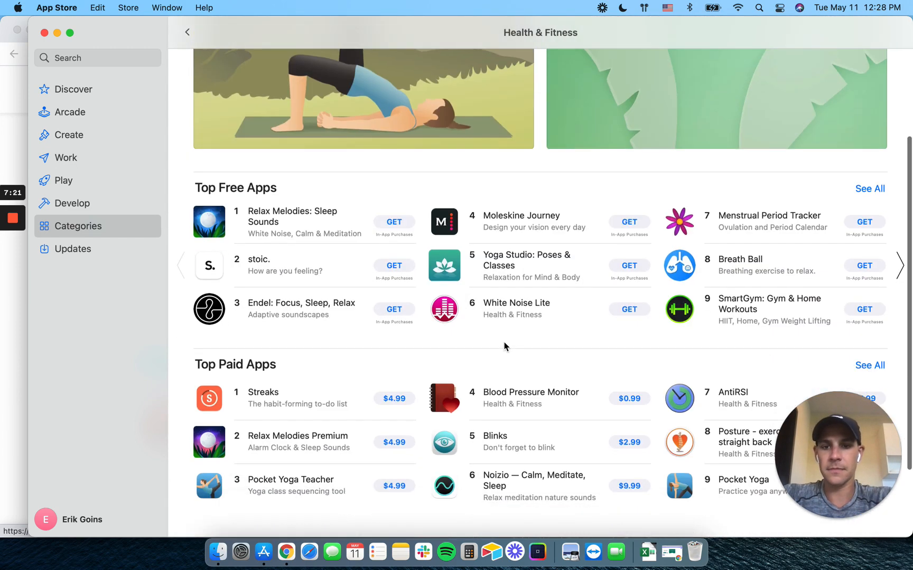
{"action": "scroll", "coordinate": [500, 342], "scroll_direction": "down", "scroll_amount": 2}
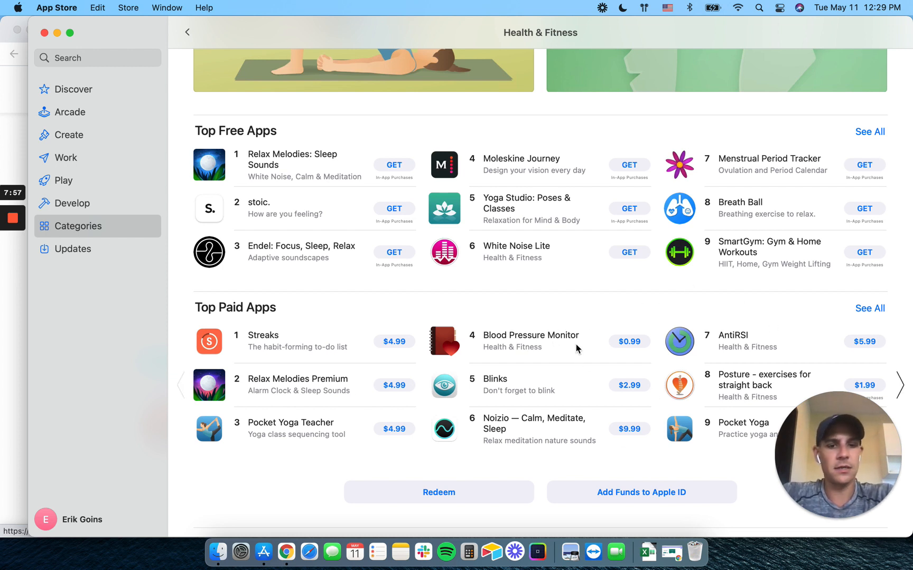
{"action": "mouse_move", "coordinate": [539, 386]}
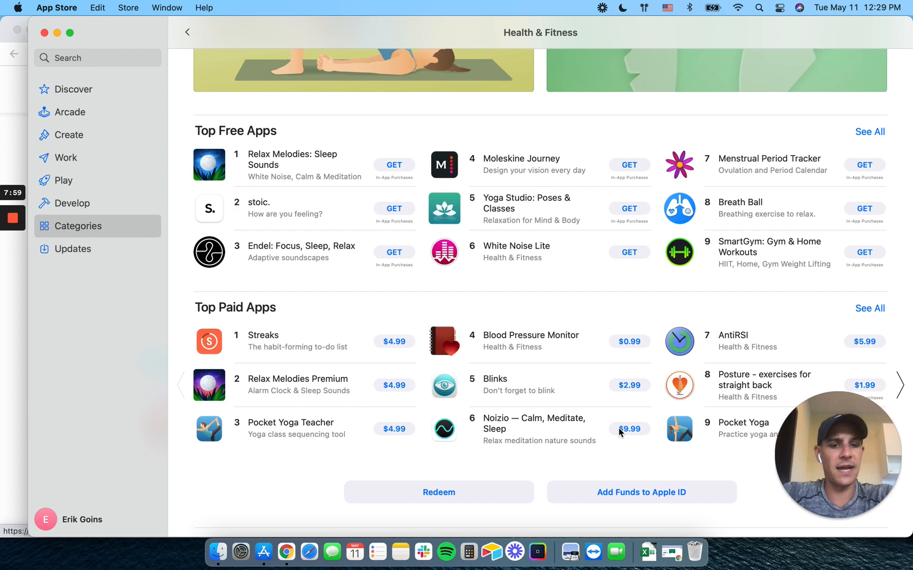
{"action": "scroll", "coordinate": [599, 407], "scroll_direction": "down", "scroll_amount": 2}
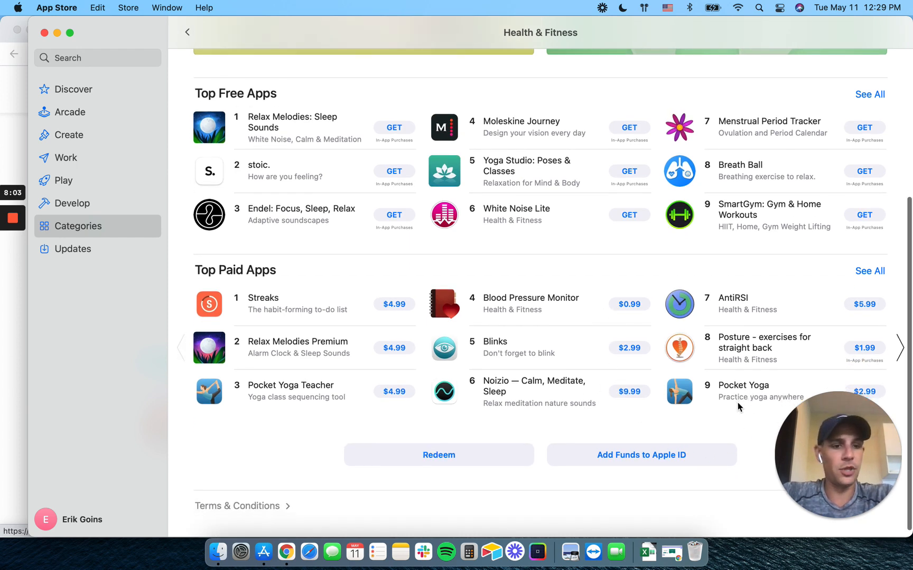
{"action": "scroll", "coordinate": [737, 402], "scroll_direction": "down", "scroll_amount": 1}
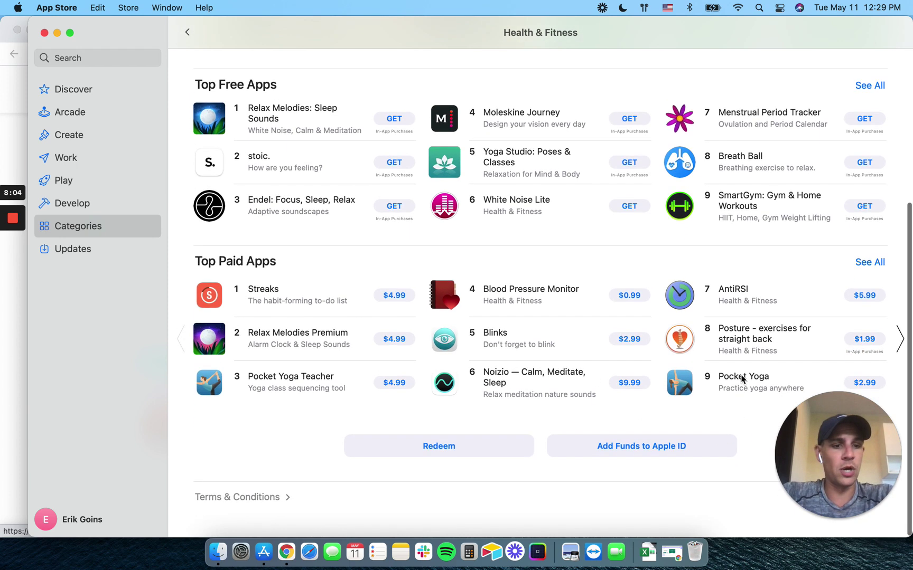
- Return to Categories, nudge the window left, browse the News category and go back
{"action": "left_click", "coordinate": [187, 32]}
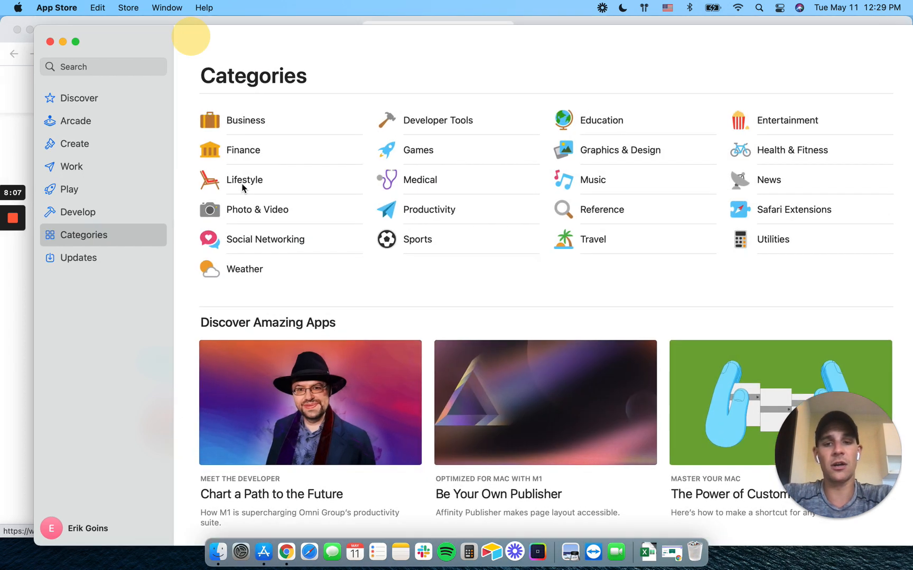
{"action": "left_click_drag", "start_coordinate": [265, 16], "coordinate": [248, 13]}
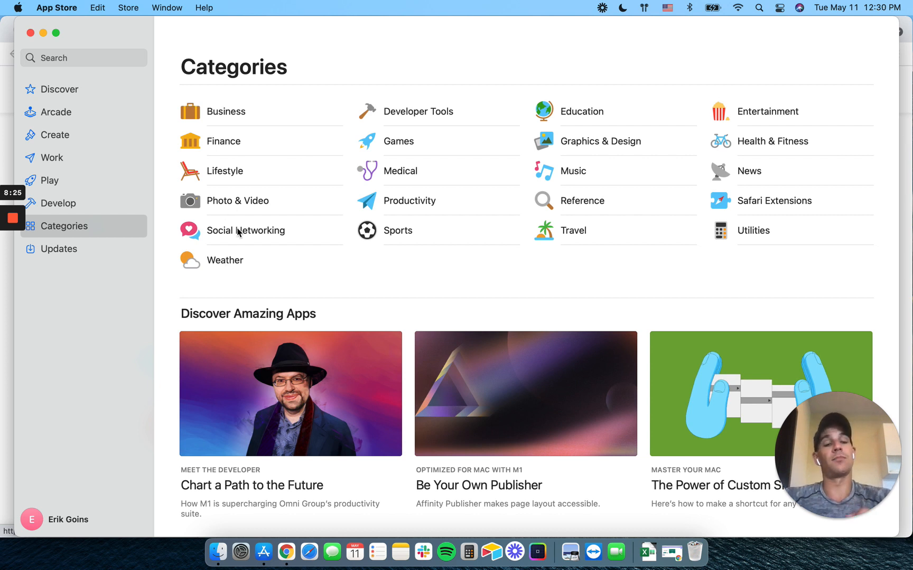
{"action": "scroll", "coordinate": [344, 325], "scroll_direction": "down", "scroll_amount": 5}
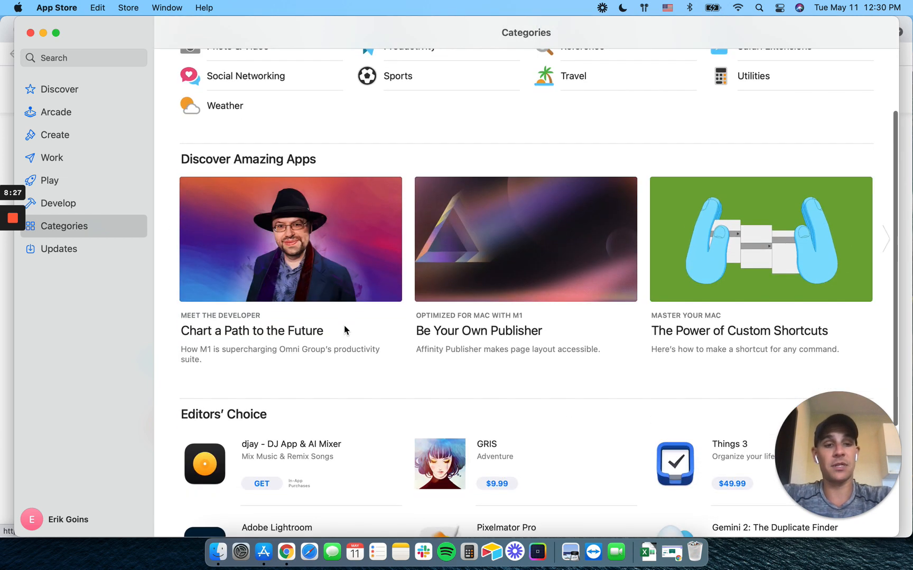
{"action": "scroll", "coordinate": [344, 326], "scroll_direction": "down", "scroll_amount": 5}
{"action": "scroll", "coordinate": [344, 326], "scroll_direction": "up", "scroll_amount": 5}
{"action": "scroll", "coordinate": [344, 326], "scroll_direction": "up", "scroll_amount": 5}
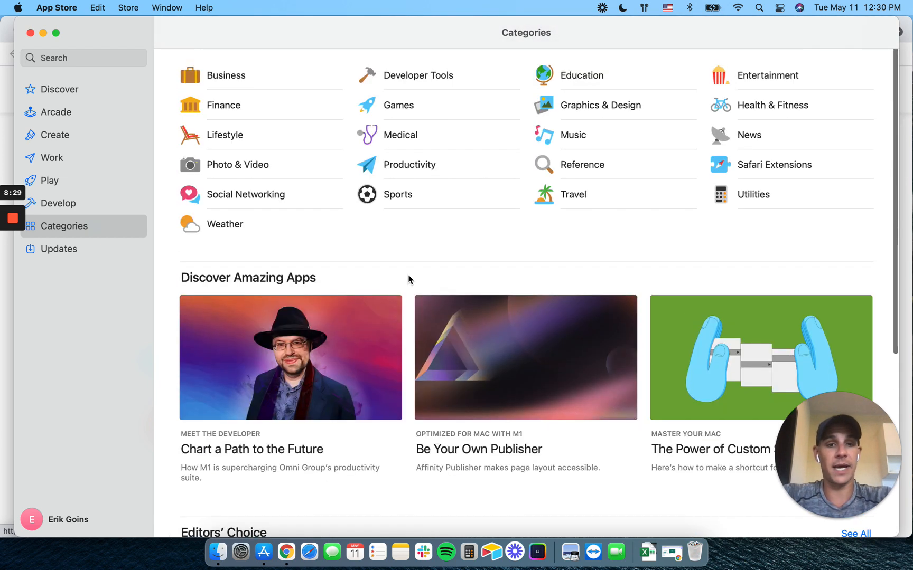
{"action": "left_click", "coordinate": [741, 136]}
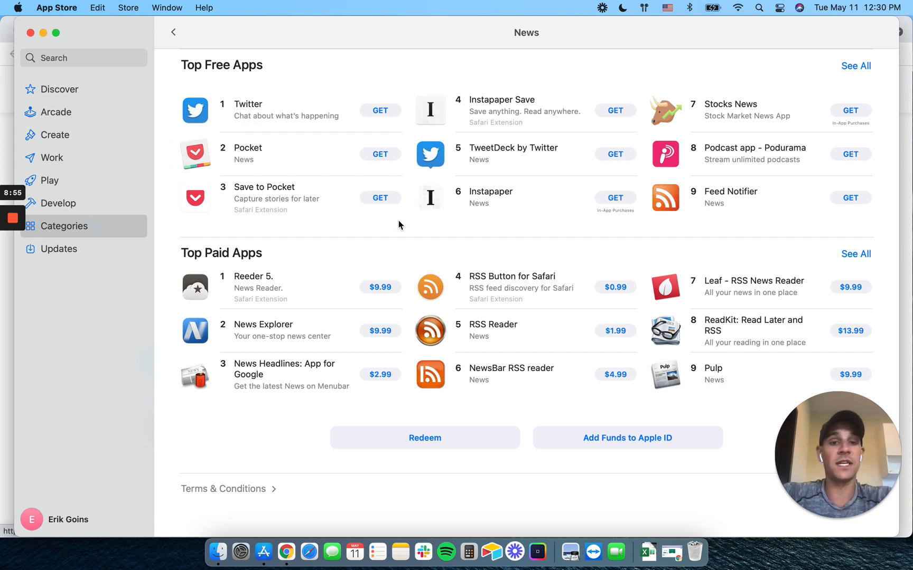
{"action": "left_click", "coordinate": [173, 32]}
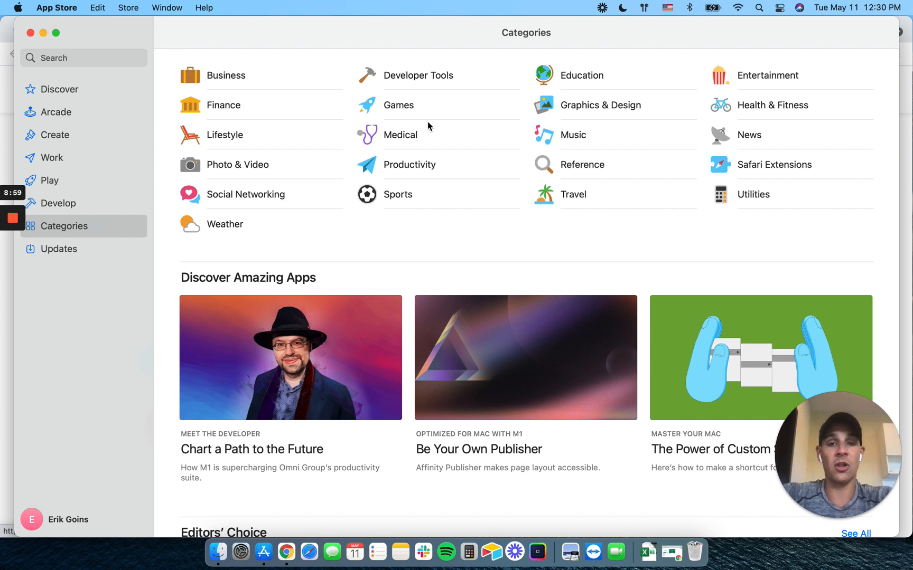
{"action": "left_click", "coordinate": [223, 106]}
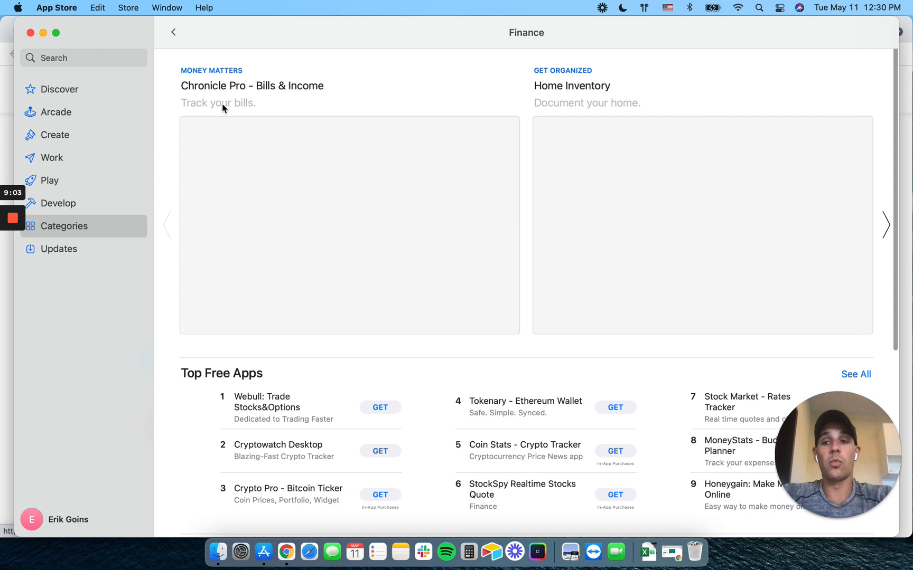
{"action": "scroll", "coordinate": [286, 257], "scroll_direction": "down", "scroll_amount": 3}
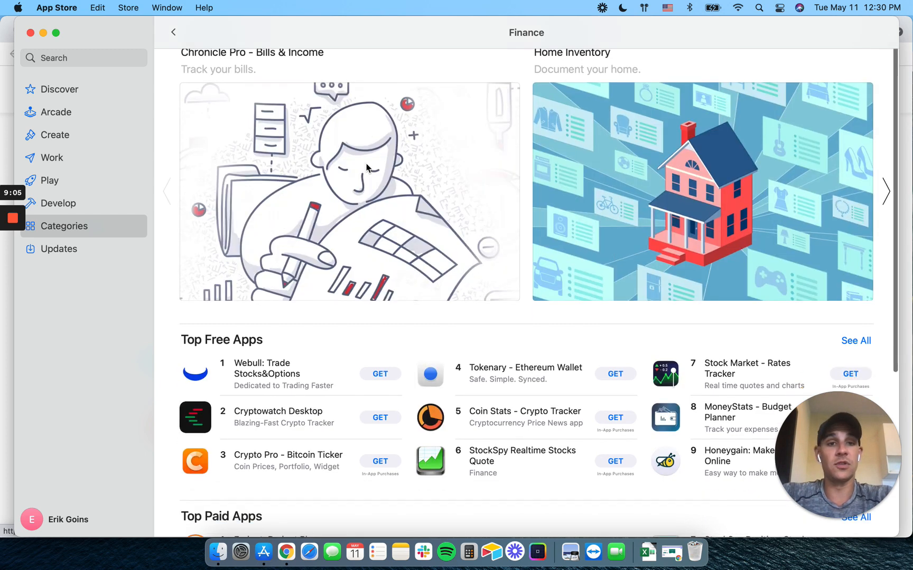
{"action": "scroll", "coordinate": [532, 129], "scroll_direction": "up", "scroll_amount": 3}
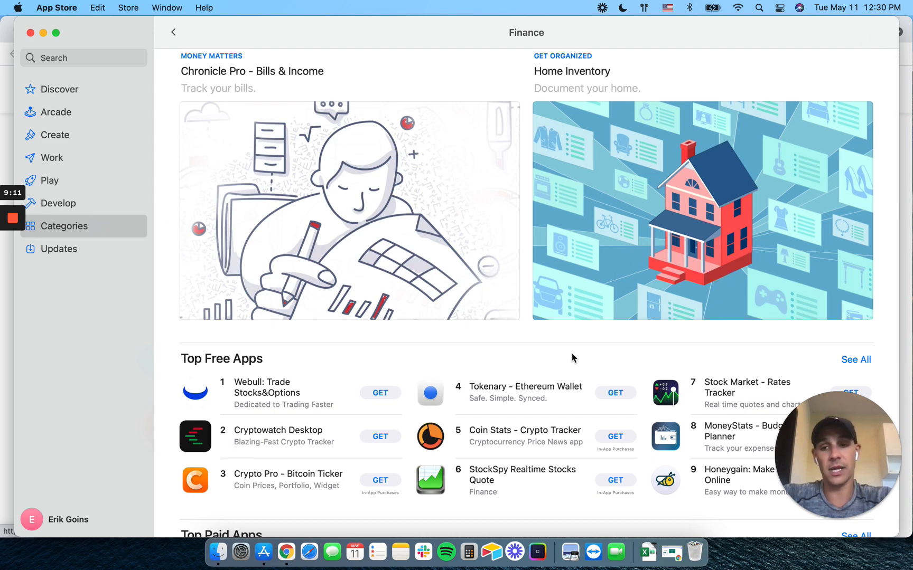
{"action": "scroll", "coordinate": [573, 358], "scroll_direction": "down", "scroll_amount": 3}
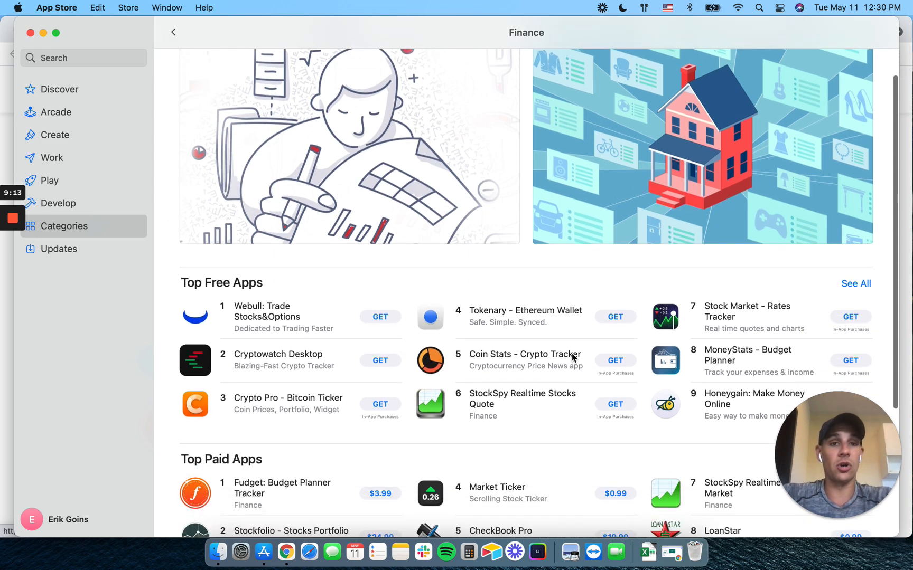
{"action": "scroll", "coordinate": [573, 358], "scroll_direction": "down", "scroll_amount": 3}
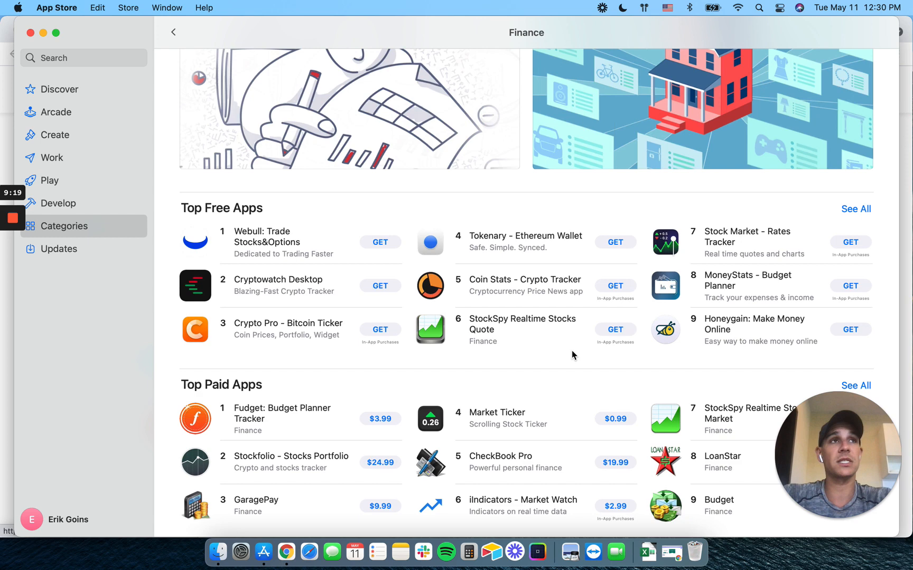
{"action": "scroll", "coordinate": [571, 350], "scroll_direction": "down", "scroll_amount": 4}
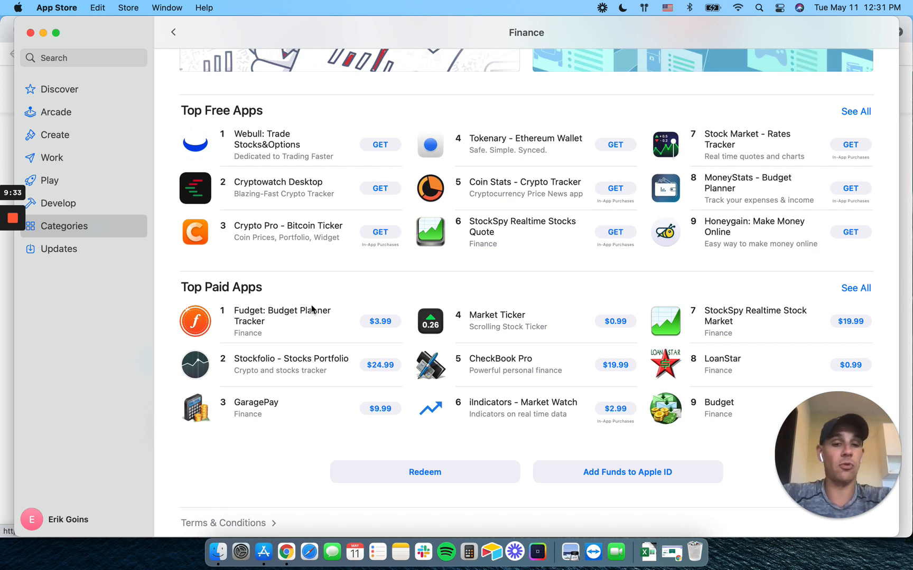
{"action": "mouse_move", "coordinate": [277, 413]}
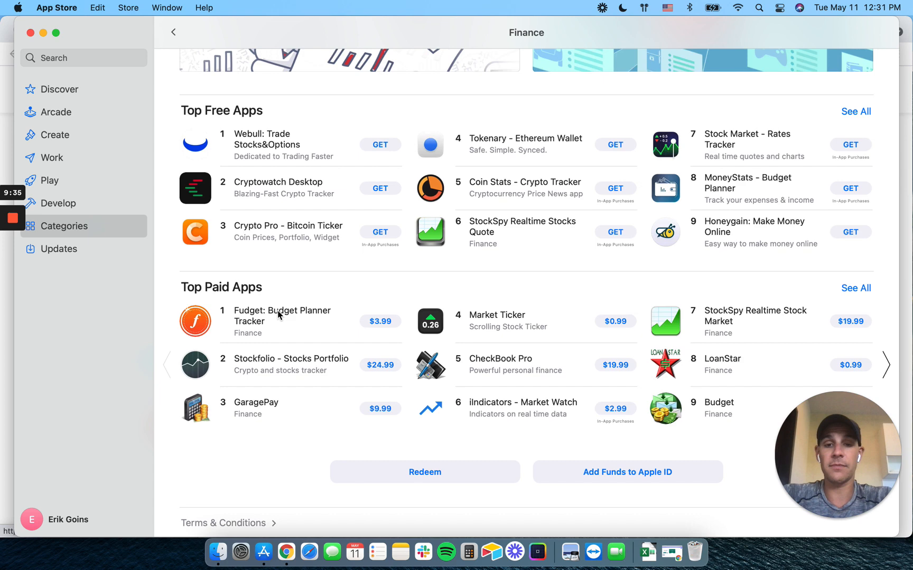
{"action": "scroll", "coordinate": [280, 312], "scroll_direction": "up", "scroll_amount": 5}
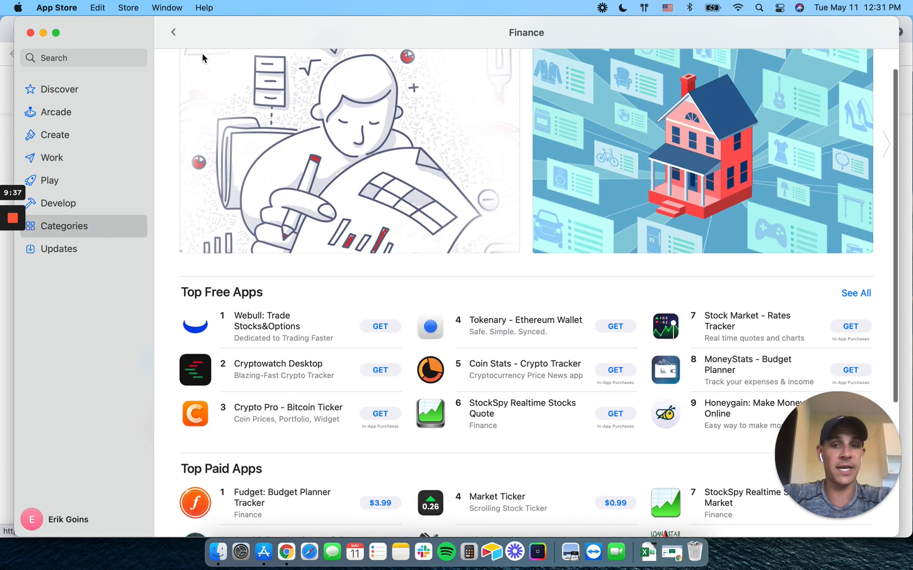
{"action": "left_click", "coordinate": [171, 33]}
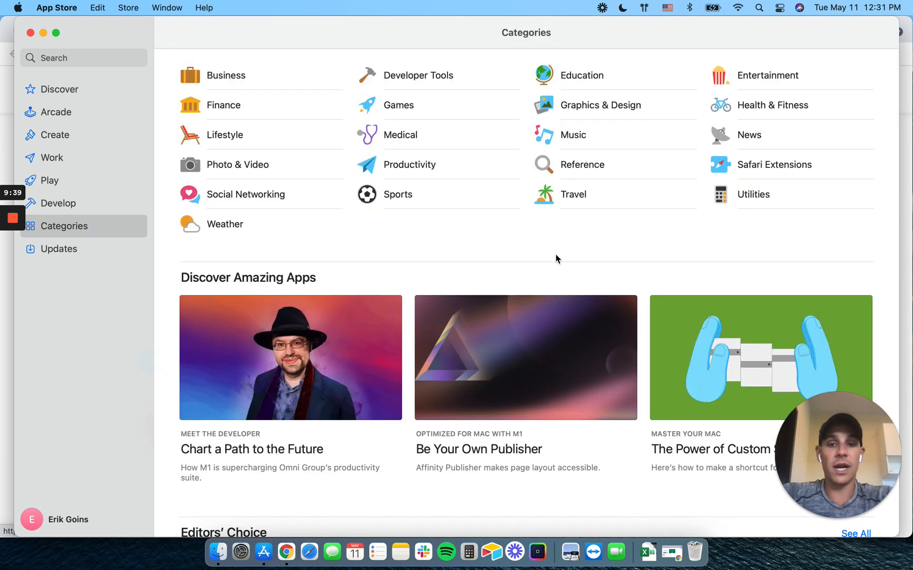
{"action": "scroll", "coordinate": [551, 258], "scroll_direction": "down", "scroll_amount": 5}
{"action": "scroll", "coordinate": [551, 258], "scroll_direction": "up", "scroll_amount": 5}
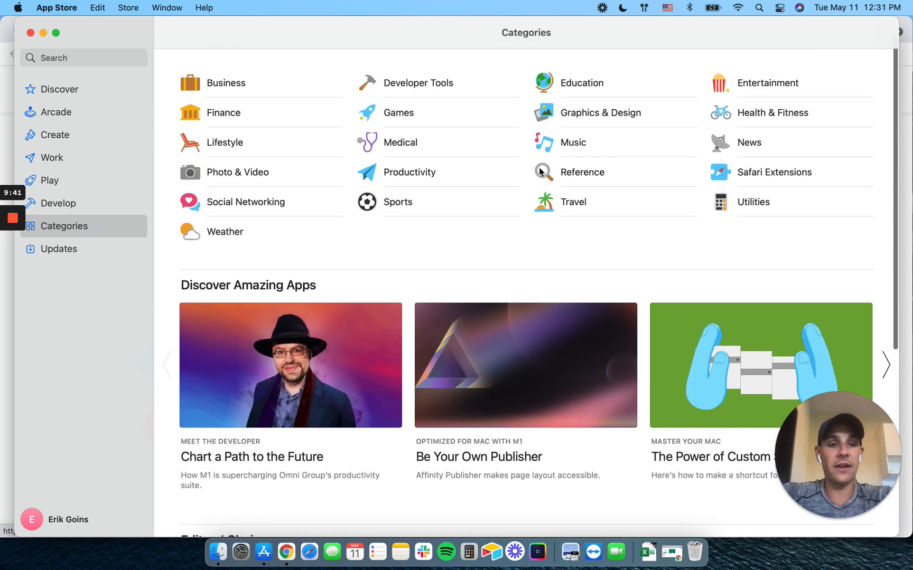